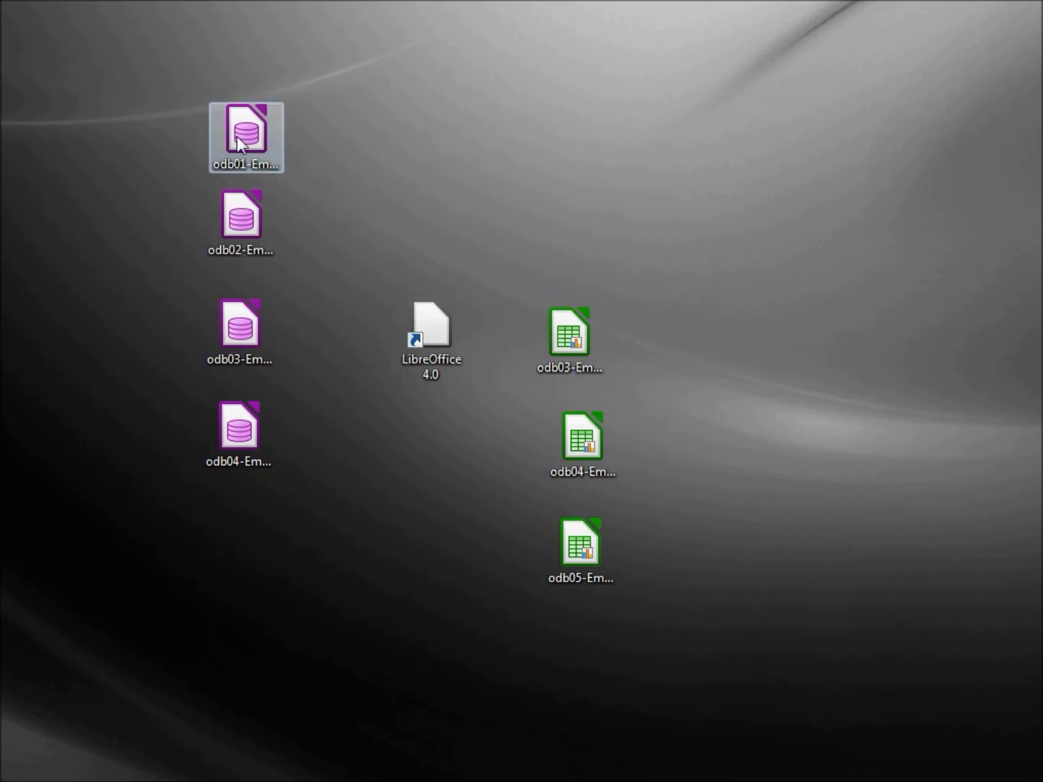
Copy odb01-Employees.odb and paste a duplicate onto the desktop.
right_click(238, 142)
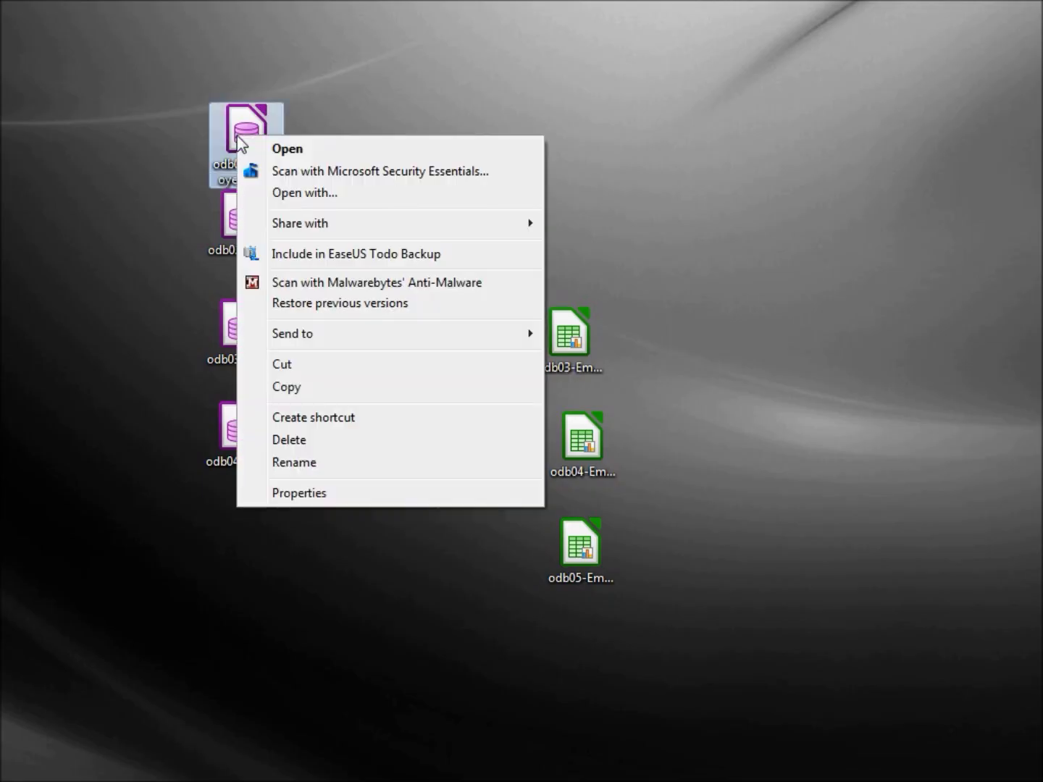
left_click(272, 394)
left_click(233, 508)
right_click(233, 509)
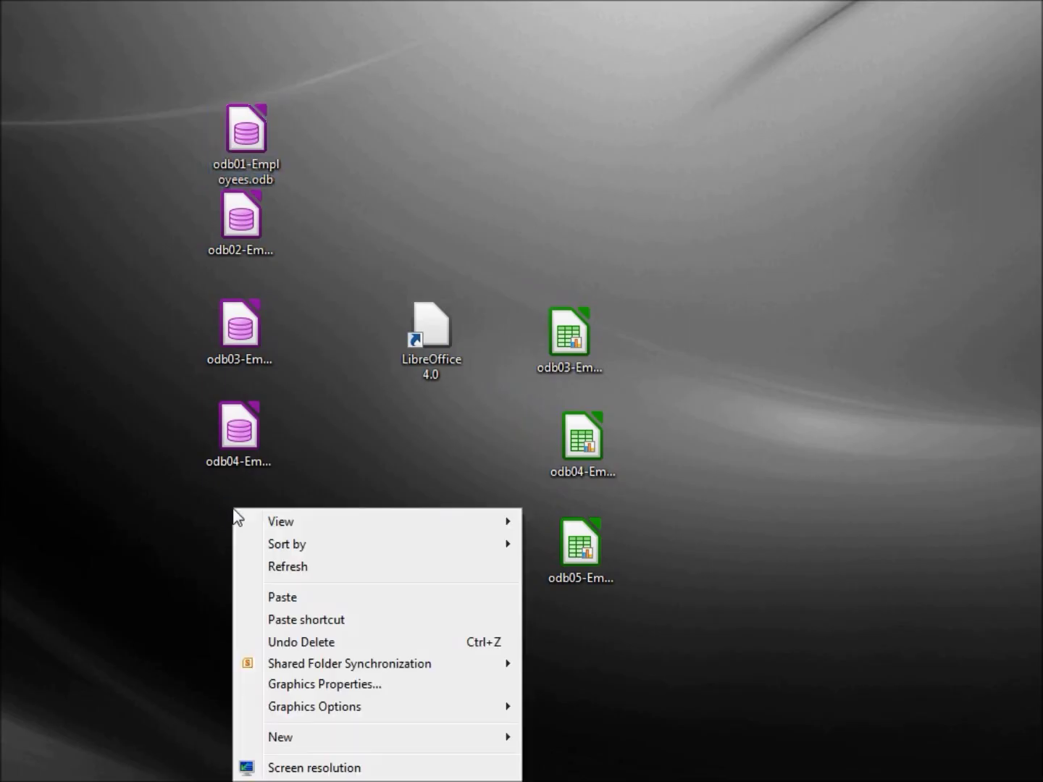
left_click(320, 596)
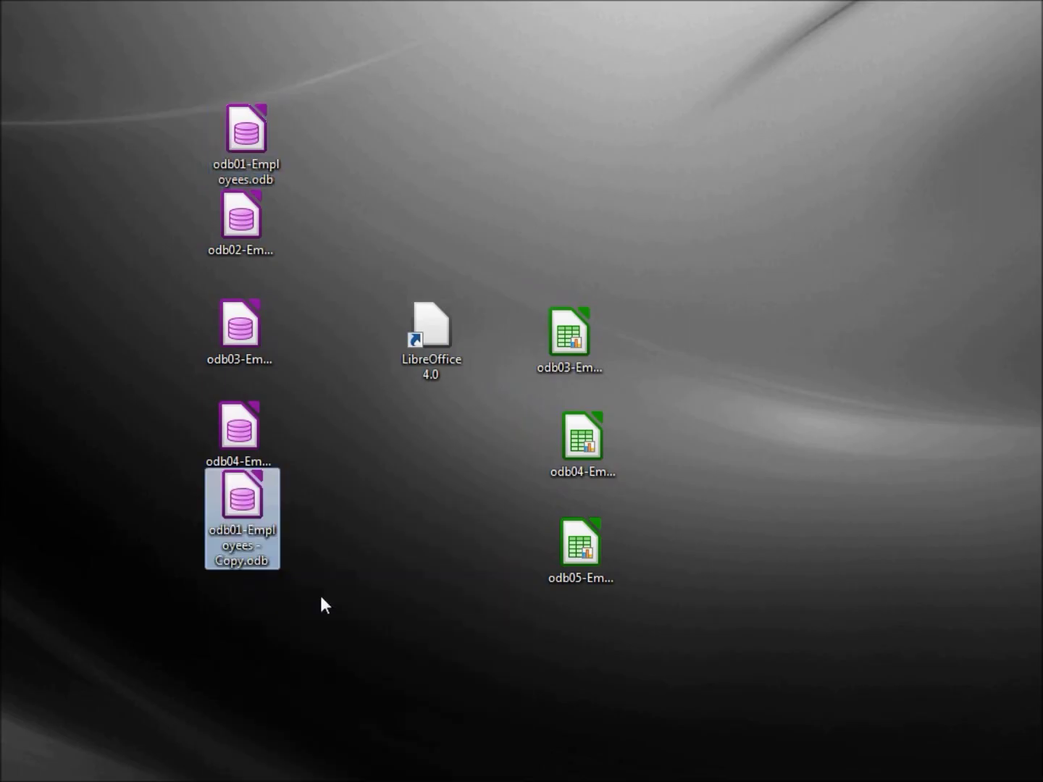
Rename the pasted copy to odb06-Employees-Form.odb.
right_click(239, 531)
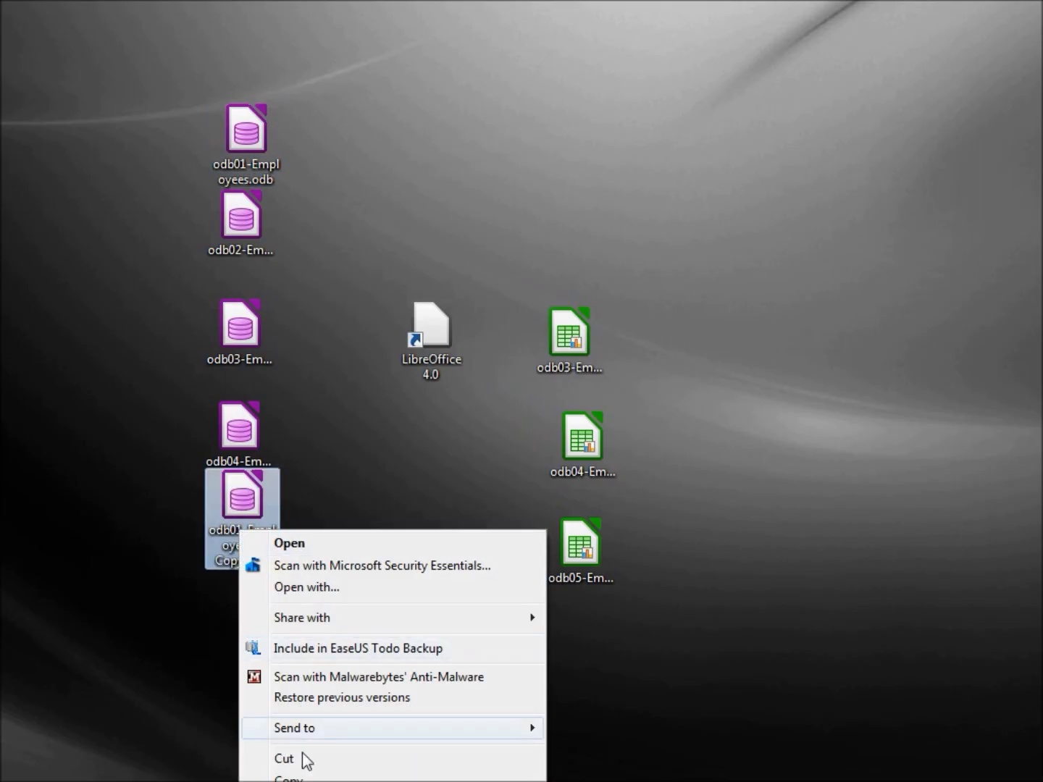
type("mployees - Copy.odb")
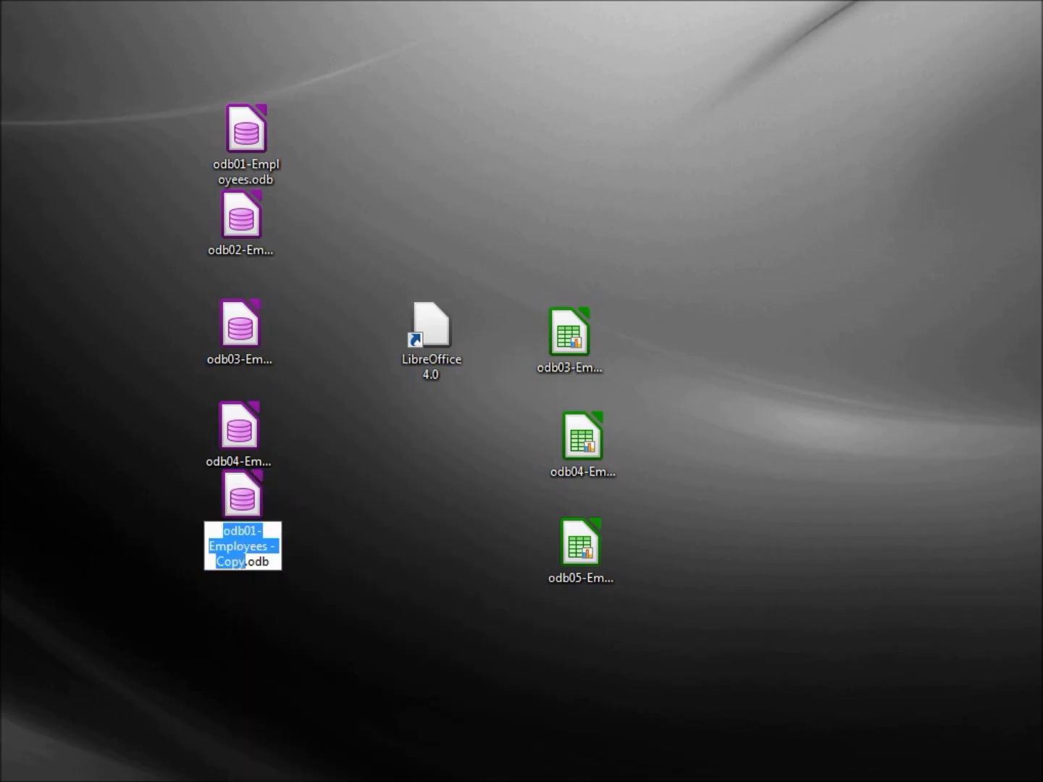
type("06-Employees-Form")
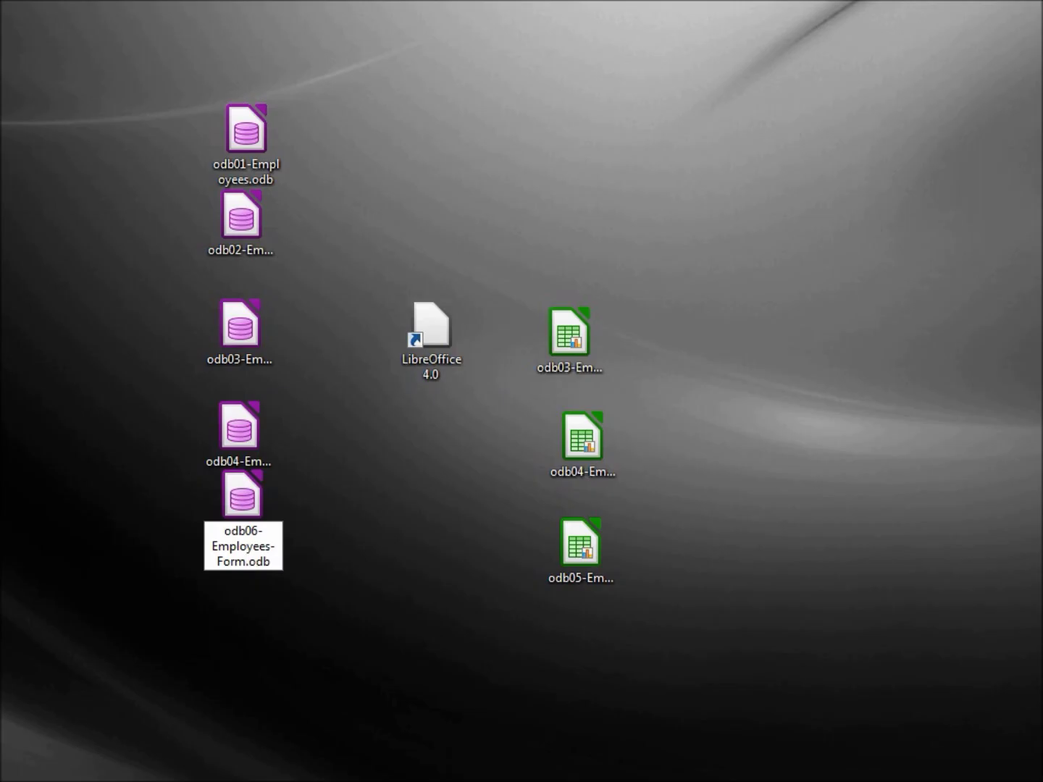
key("Return")
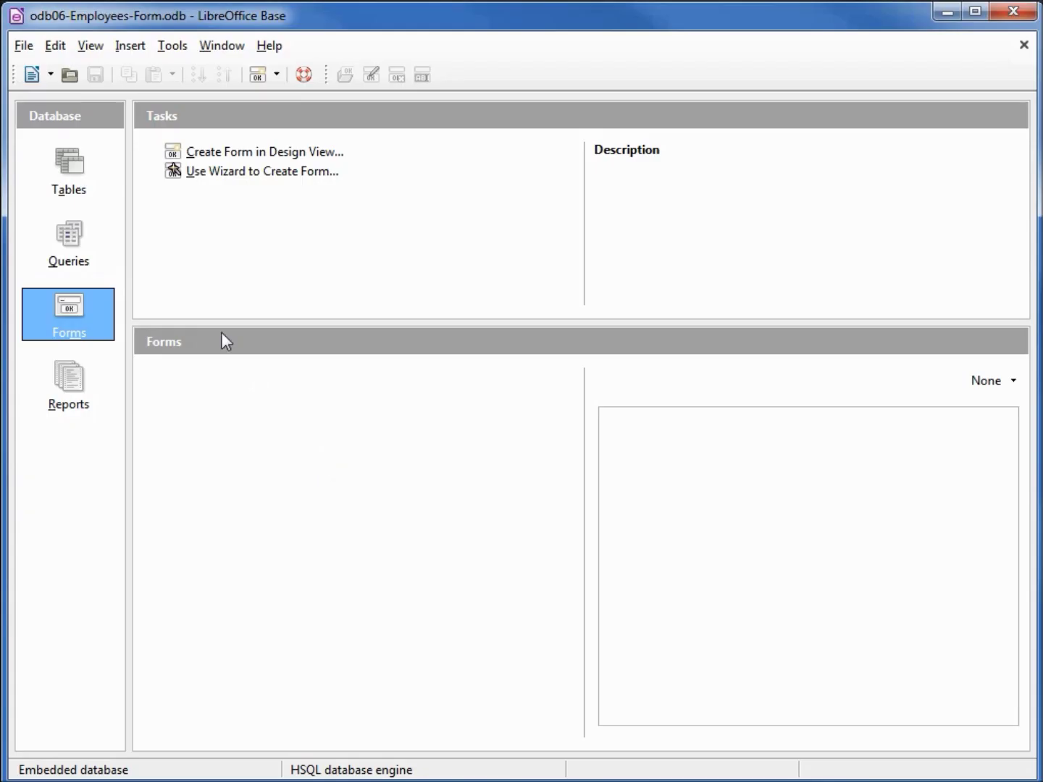
Open the Employess table to review its 29 employee records, then close it.
left_click(61, 168)
left_click(226, 384)
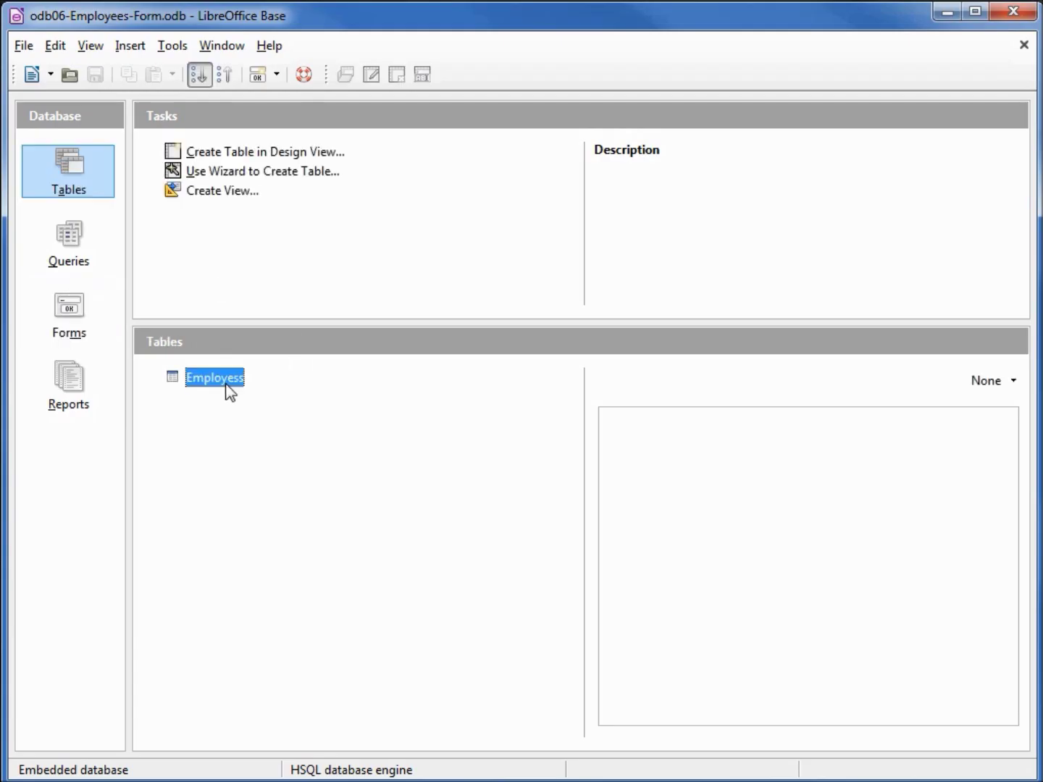
double_click(229, 389)
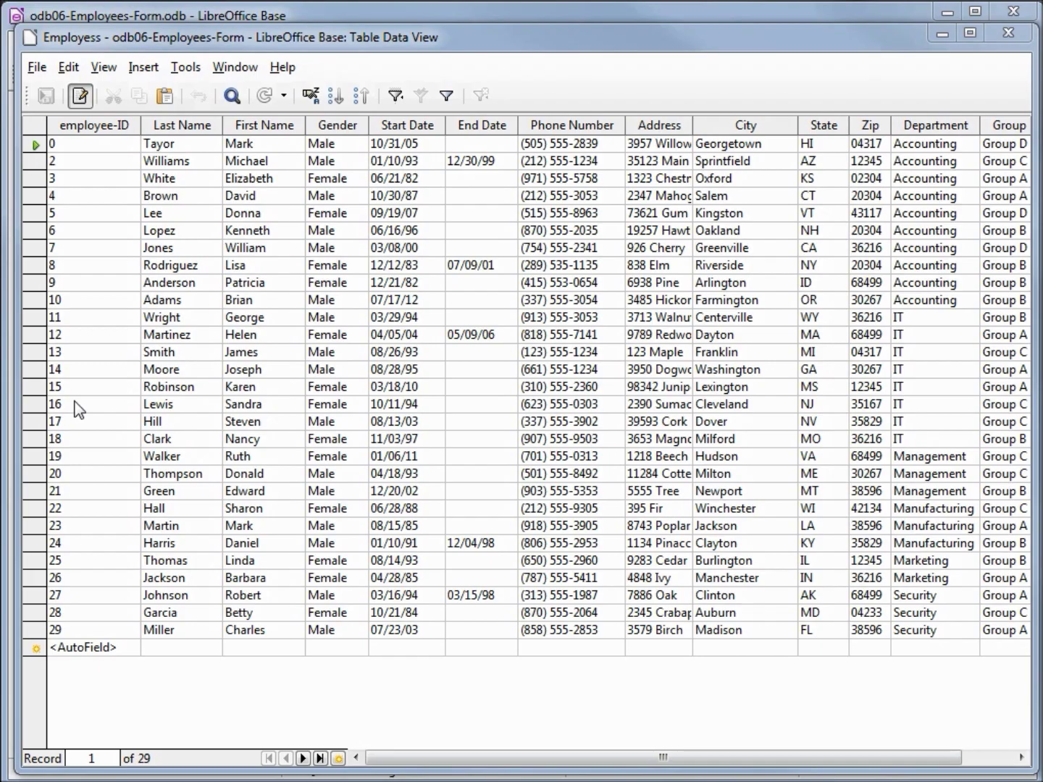
left_click(1000, 40)
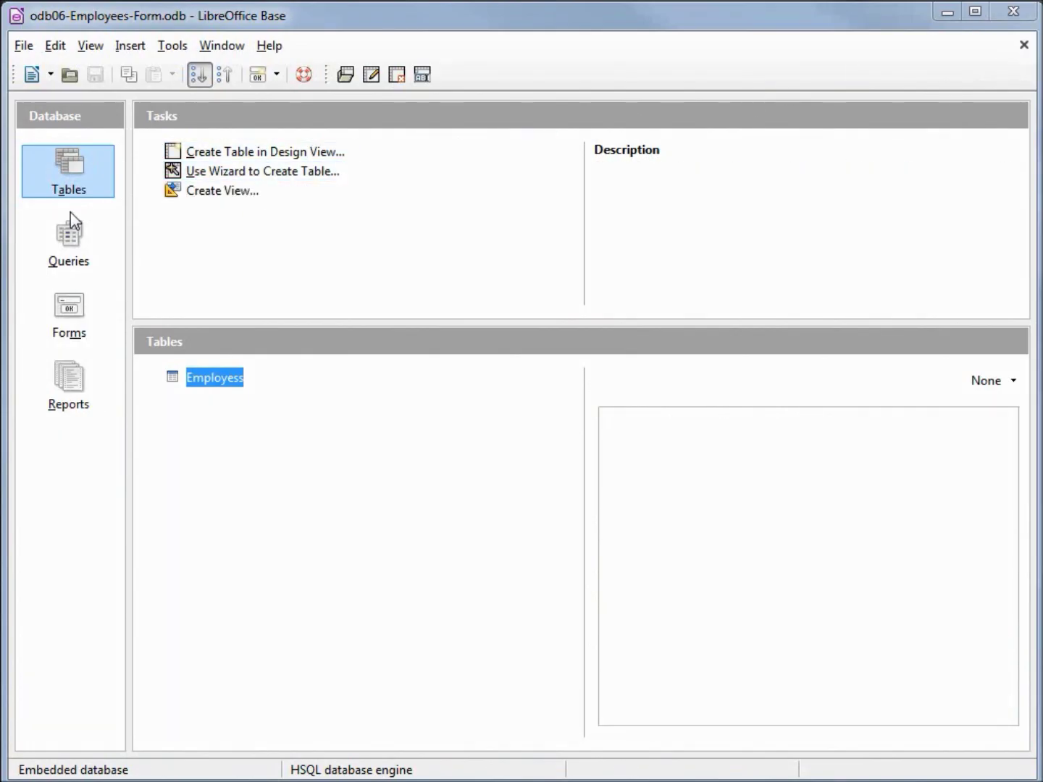
Switch to the Forms section and launch the form creation wizard.
left_click(69, 319)
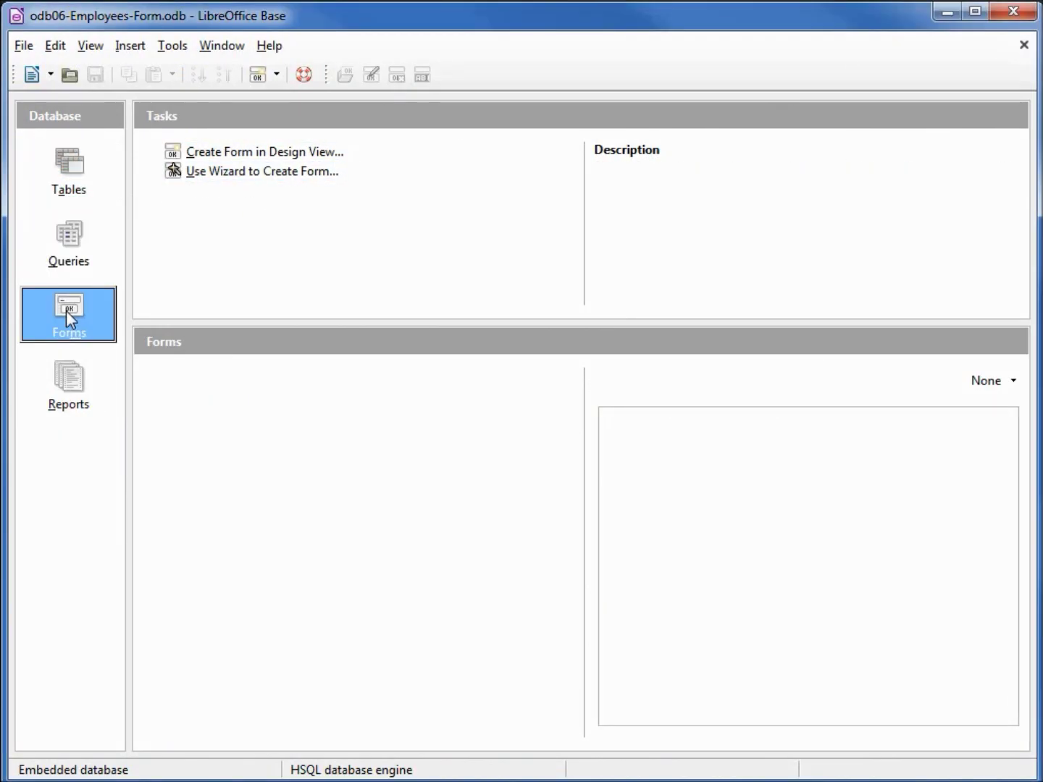
left_click(329, 153)
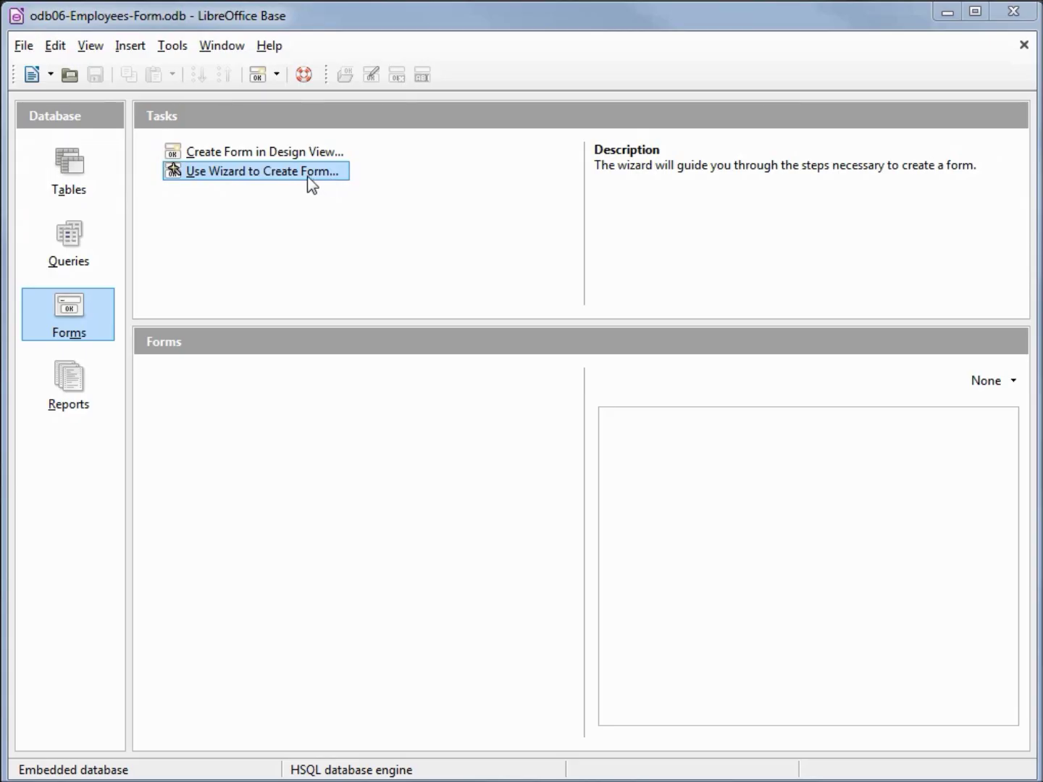
left_click(307, 176)
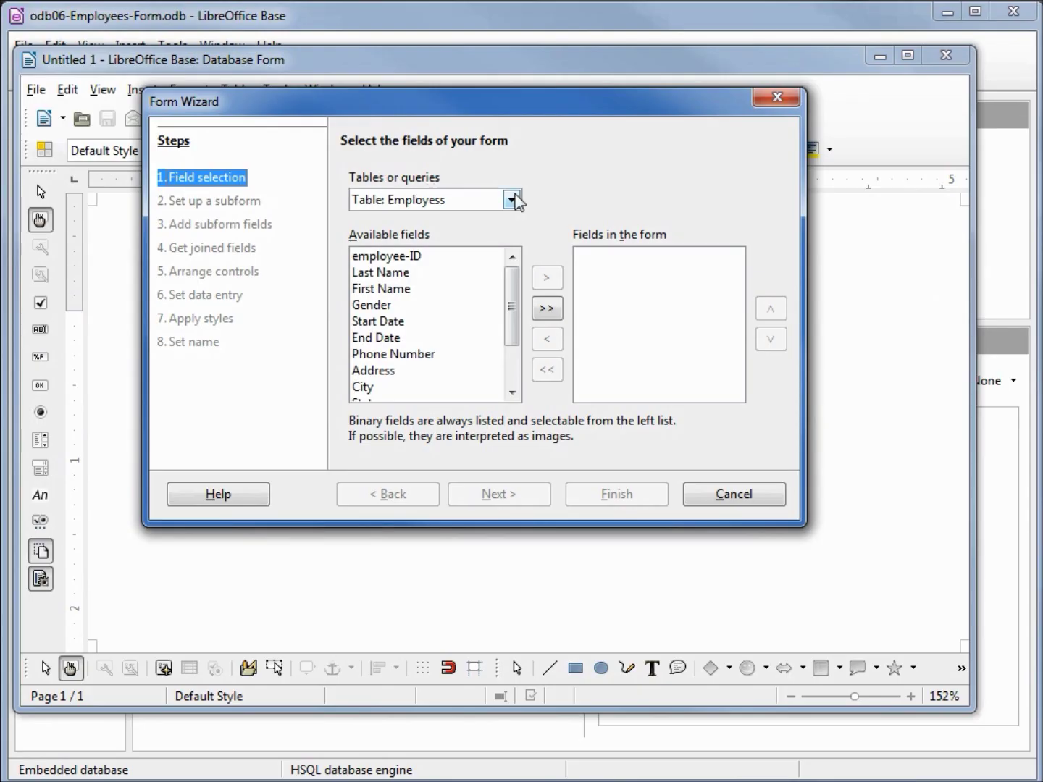
Choose the Employess table as the source, add all its fields, and advance.
left_click(512, 200)
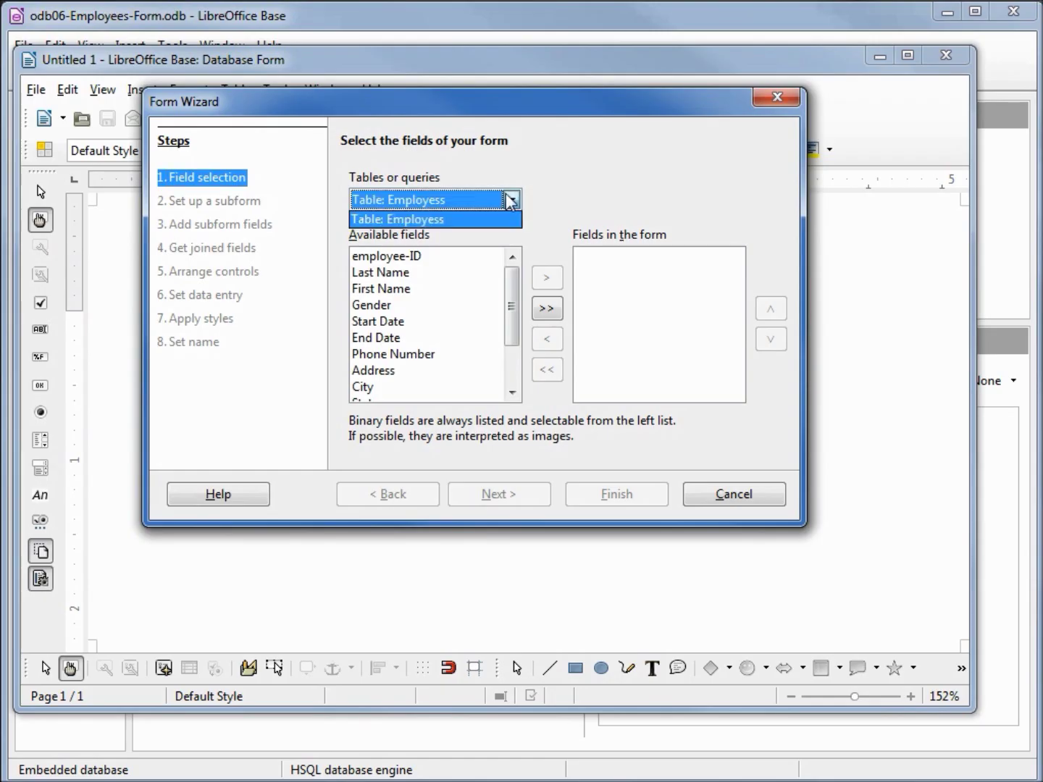
left_click(469, 219)
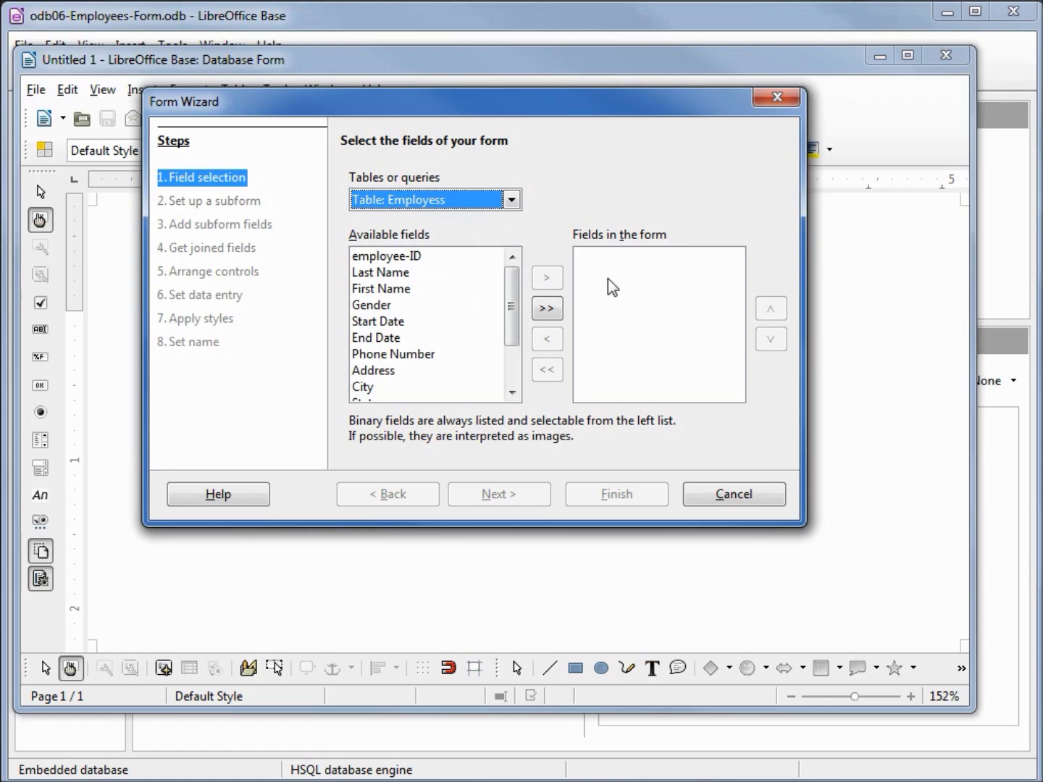
left_click(546, 310)
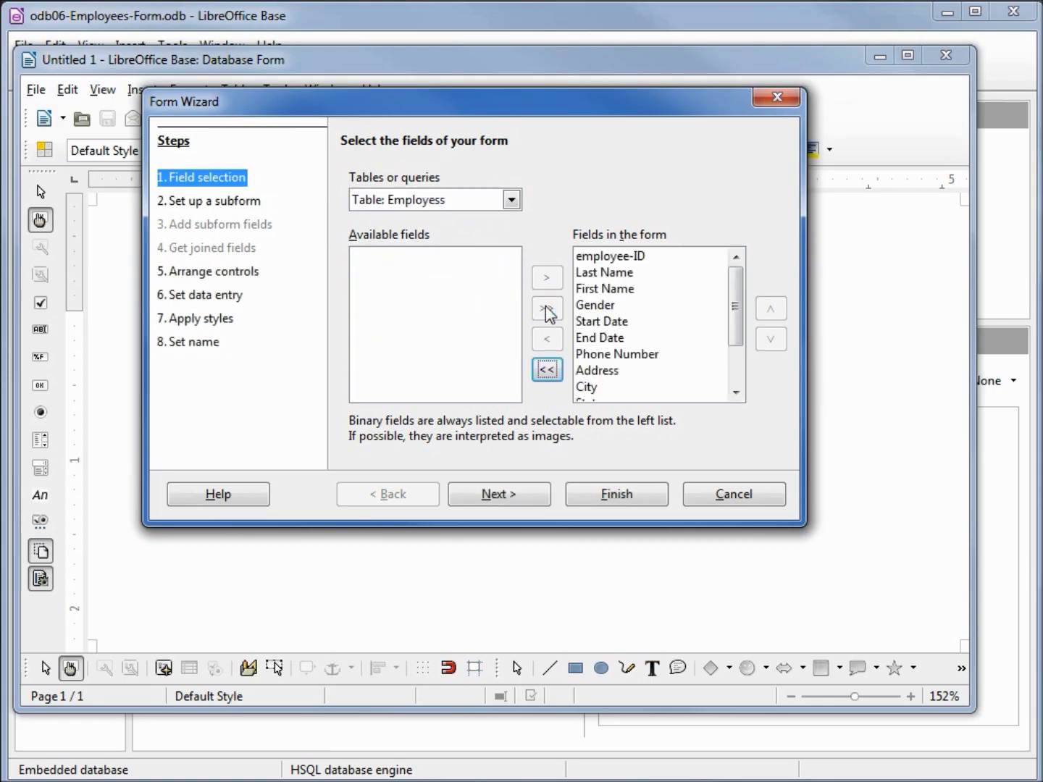
left_click(517, 499)
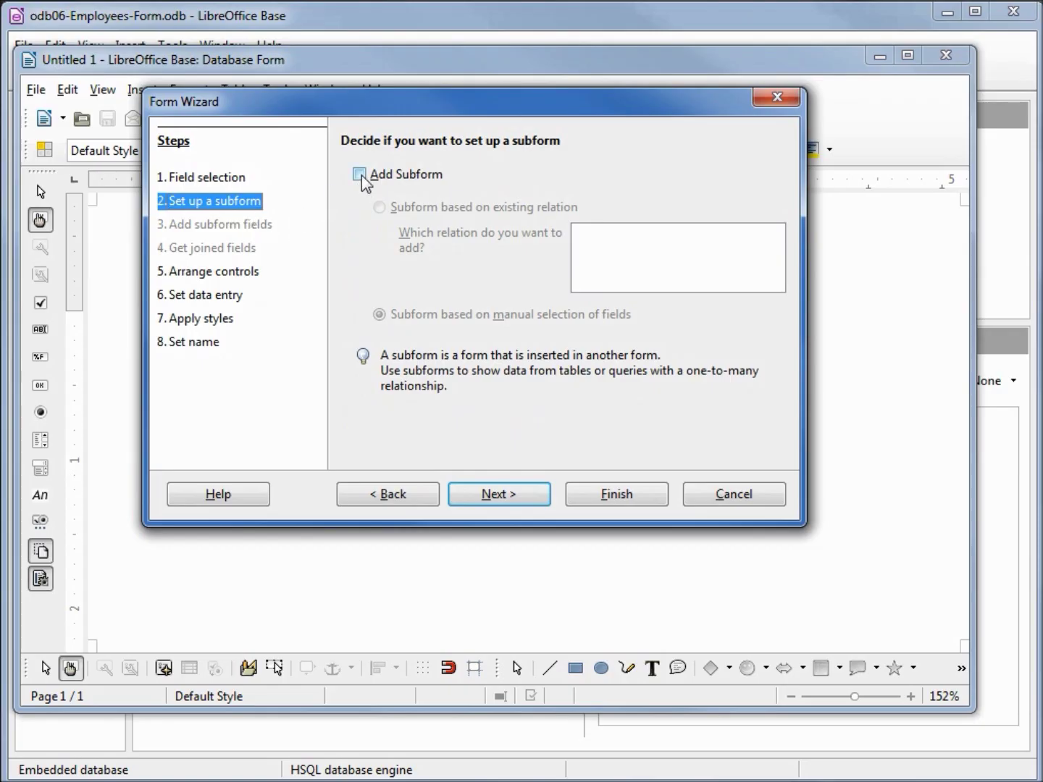
Skip subforms and set the main form layout to In Blocks - Labels Above.
left_click(521, 496)
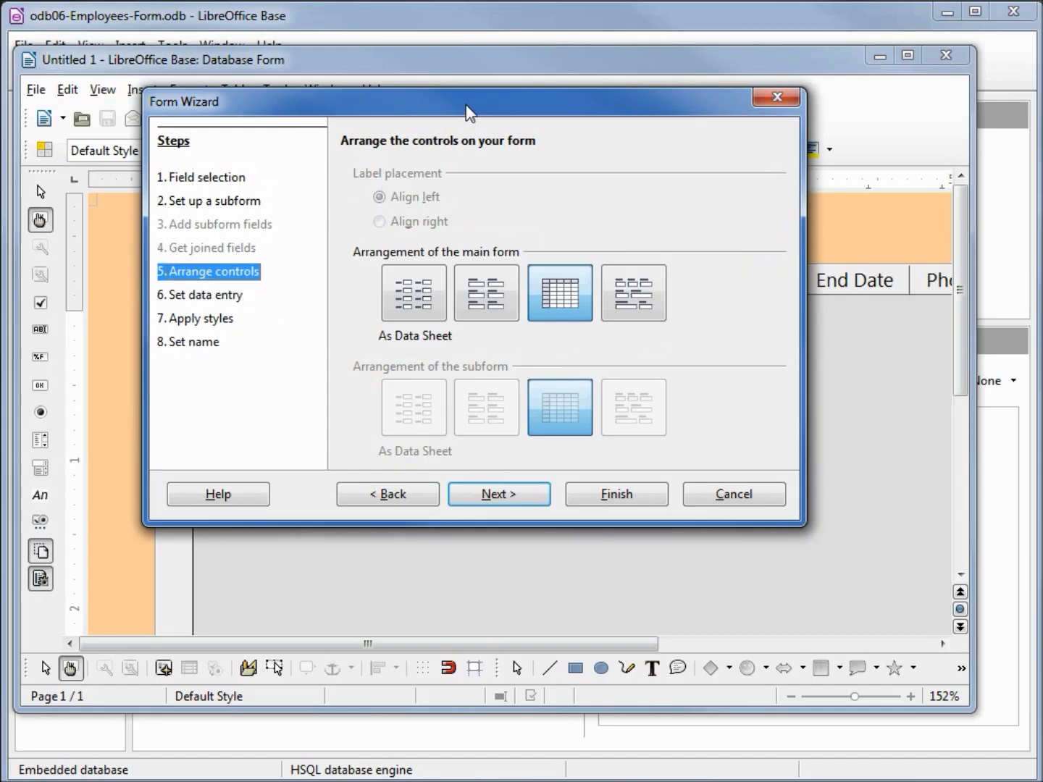
left_click_drag(467, 108, 662, 559)
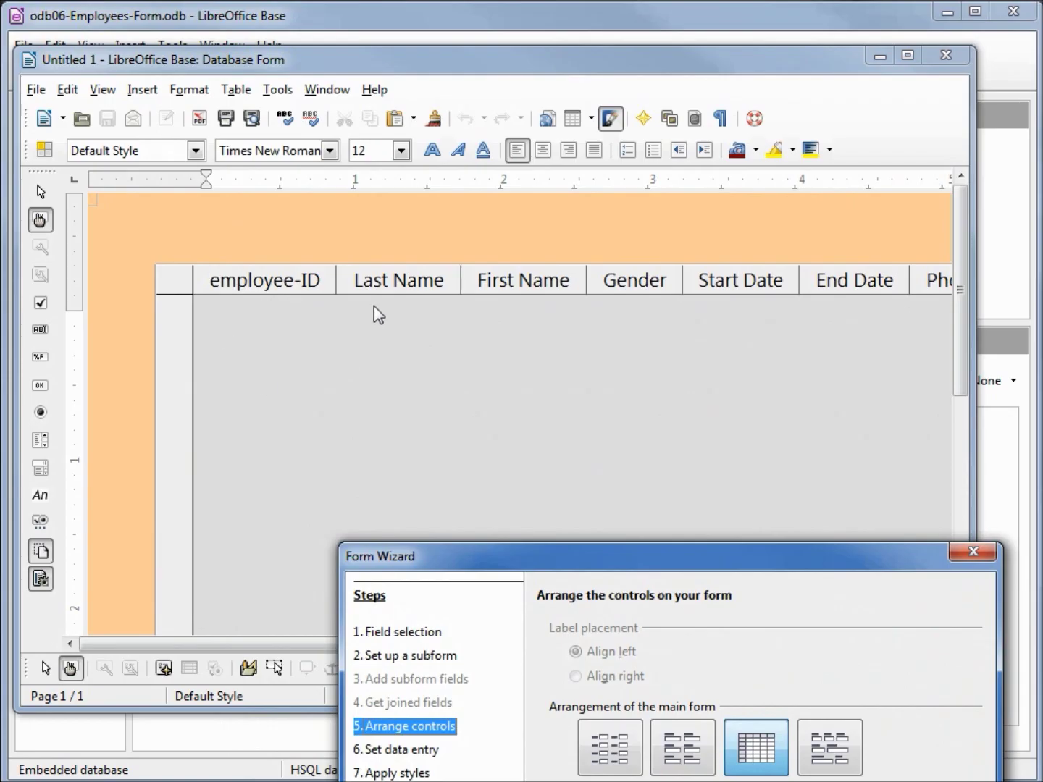
left_click_drag(750, 569, 655, 554)
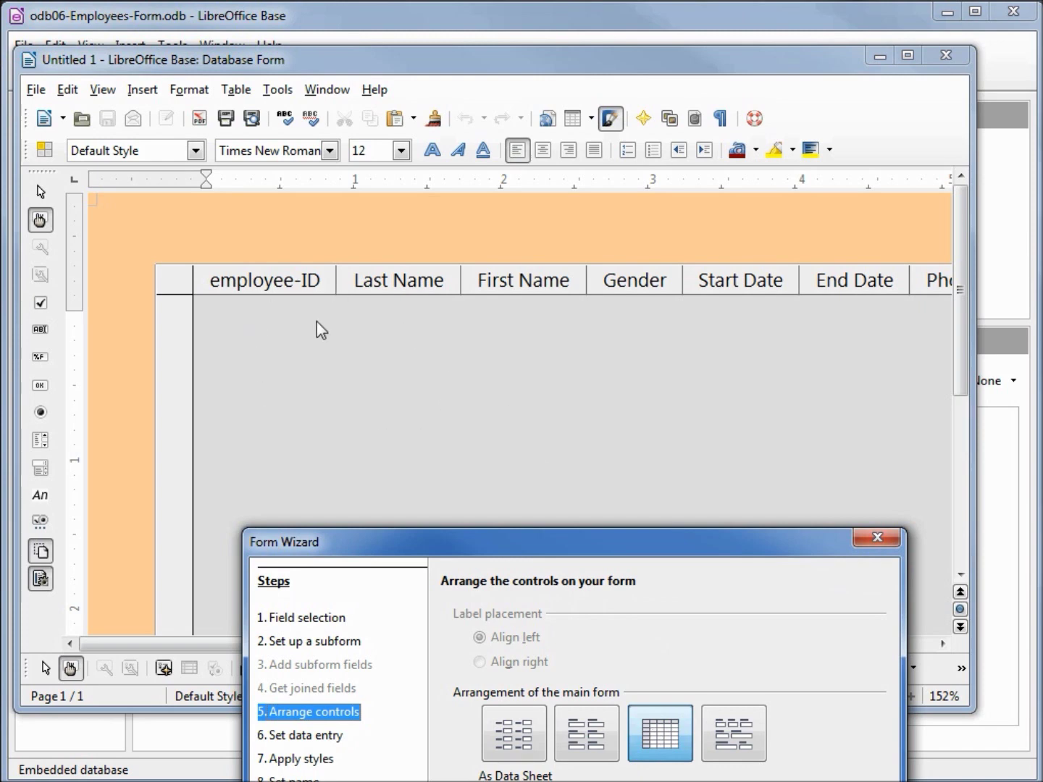
left_click(737, 724)
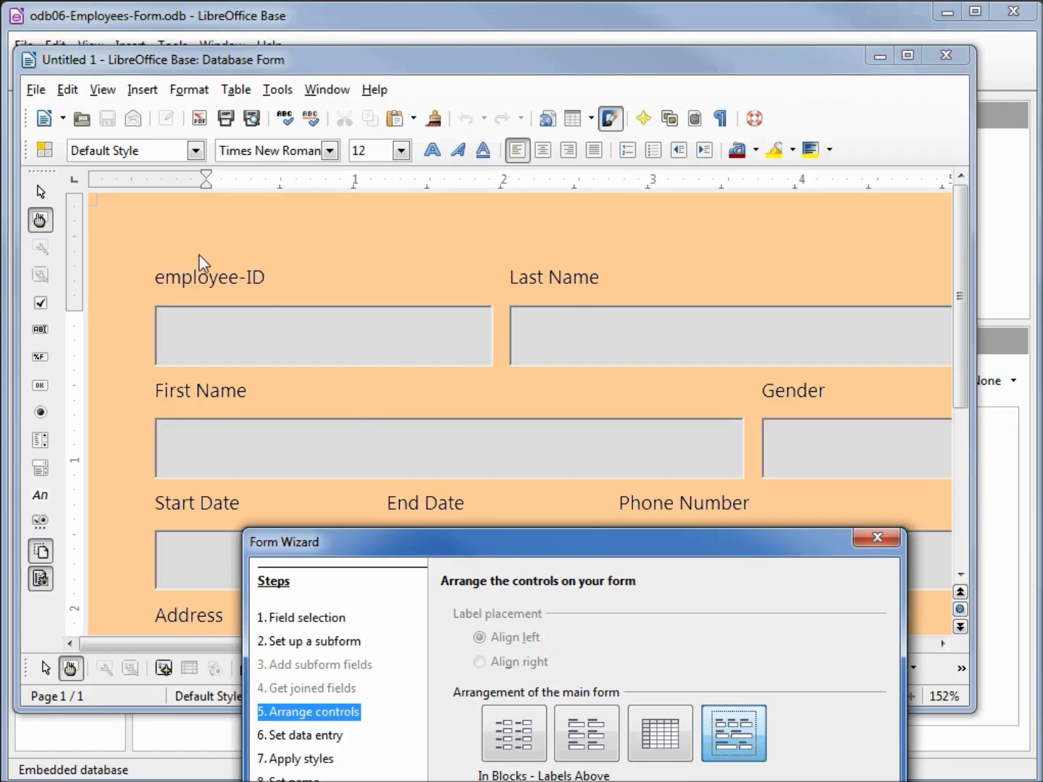
Try Columnar - Labels on Top, then settle on Columnar - Labels Left.
left_click(585, 735)
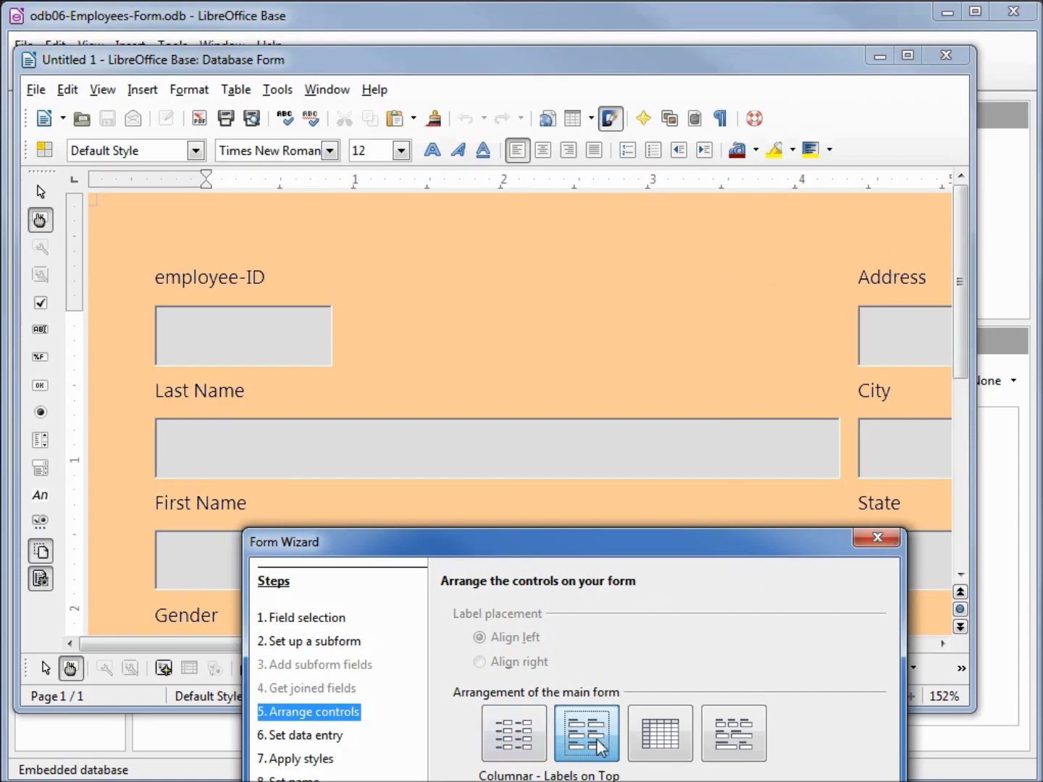
left_click(498, 729)
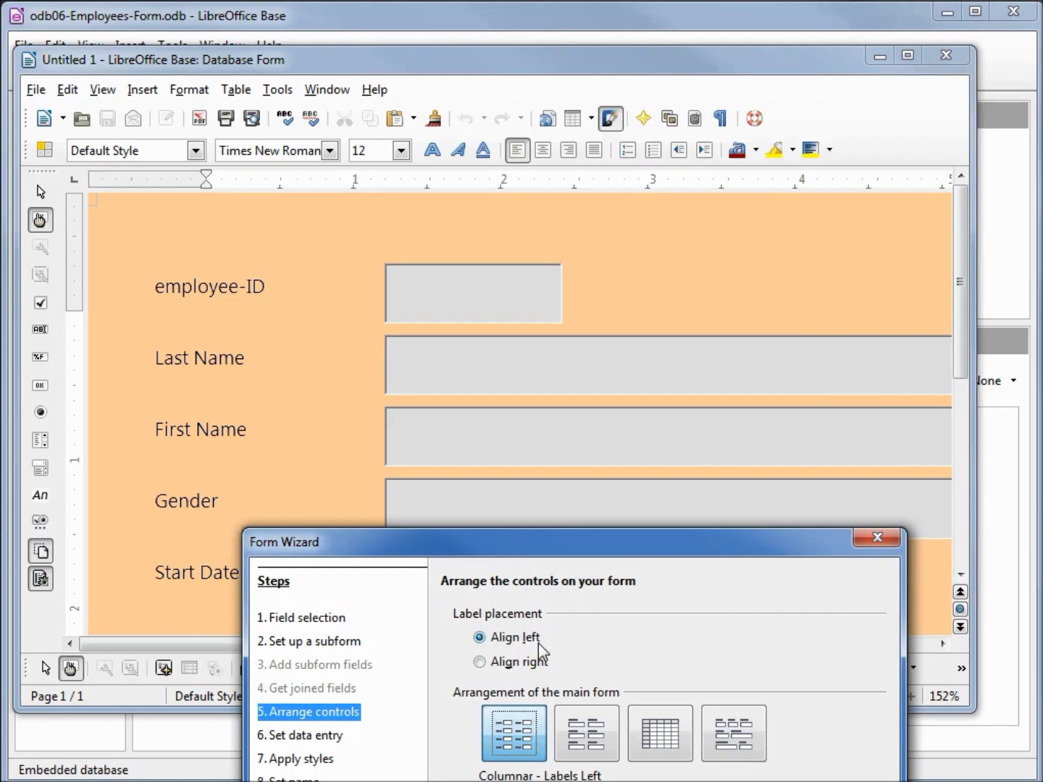
Set label placement to Align right and advance to data entry settings.
left_click(480, 661)
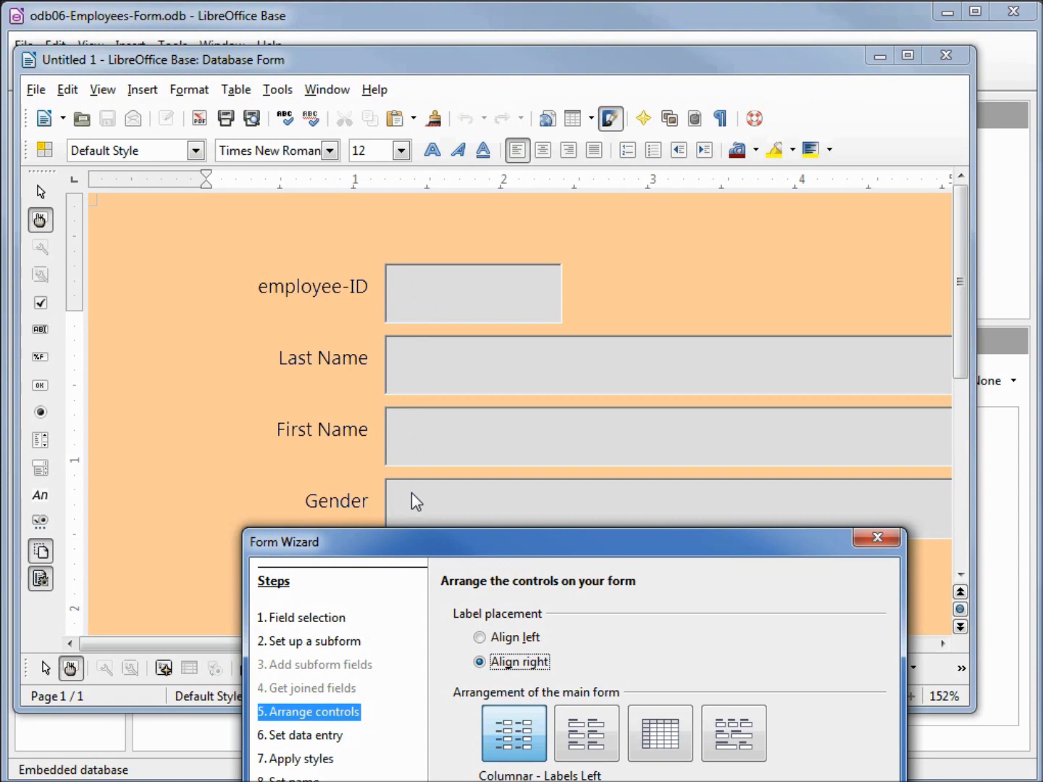
left_click_drag(432, 539, 422, 322)
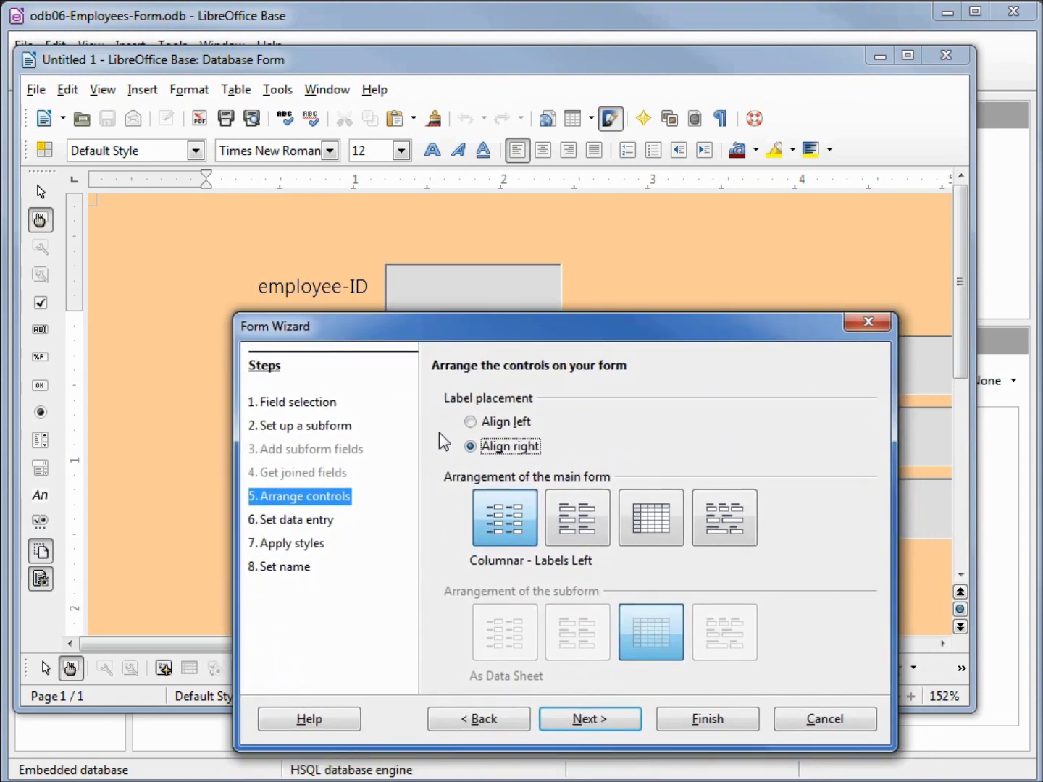
left_click(590, 718)
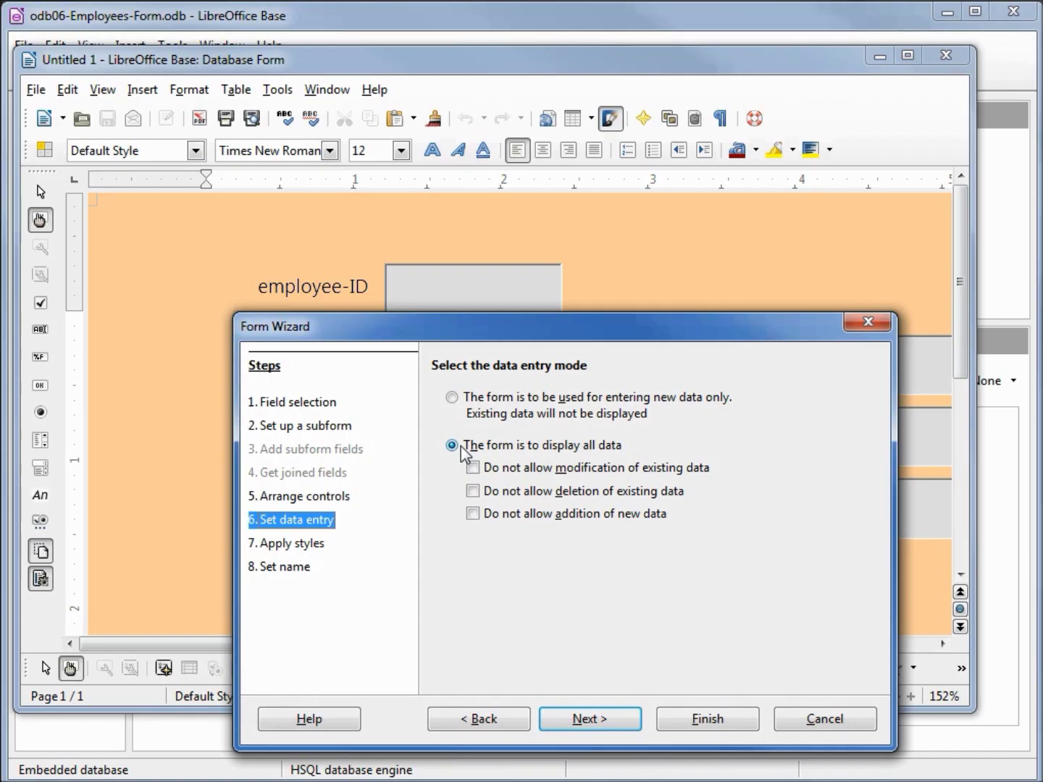
Keep 'display all data' with modifying, deleting and adding records all allowed.
left_click(453, 398)
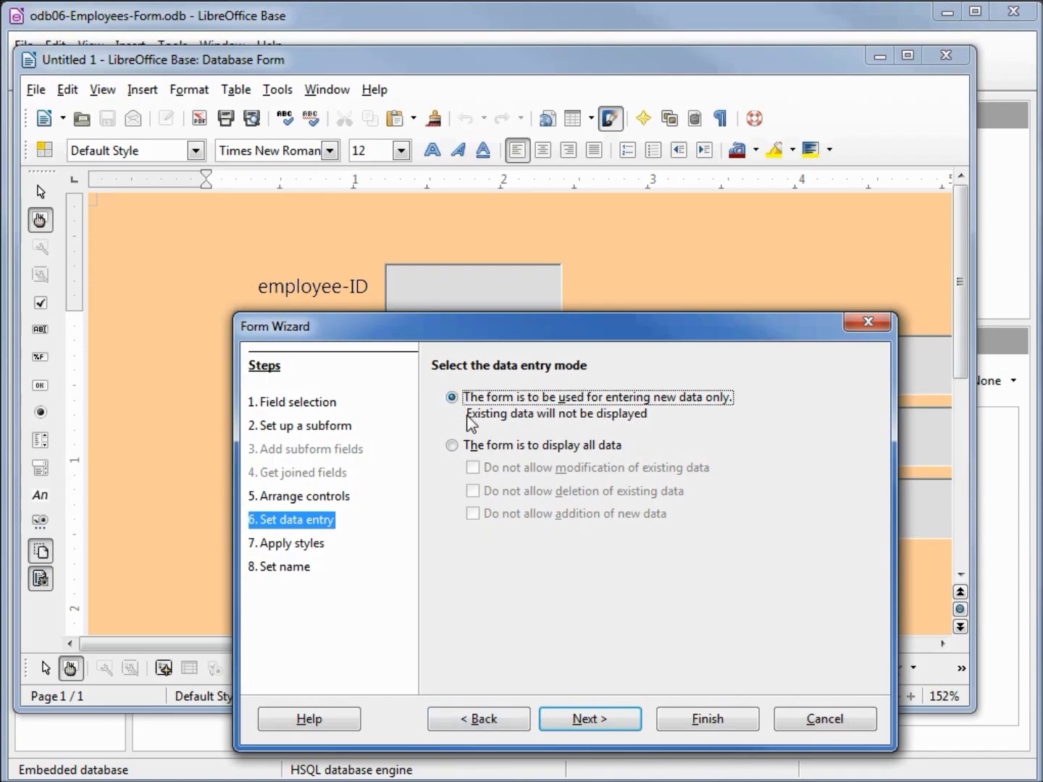
left_click(452, 445)
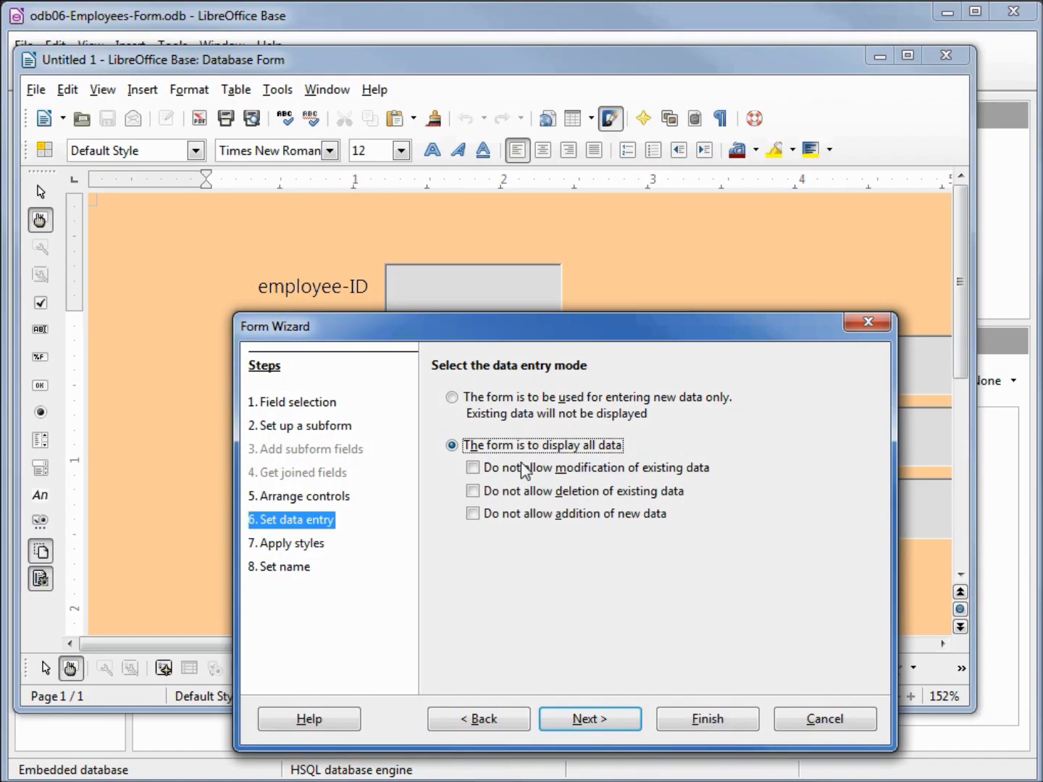
left_click(472, 469)
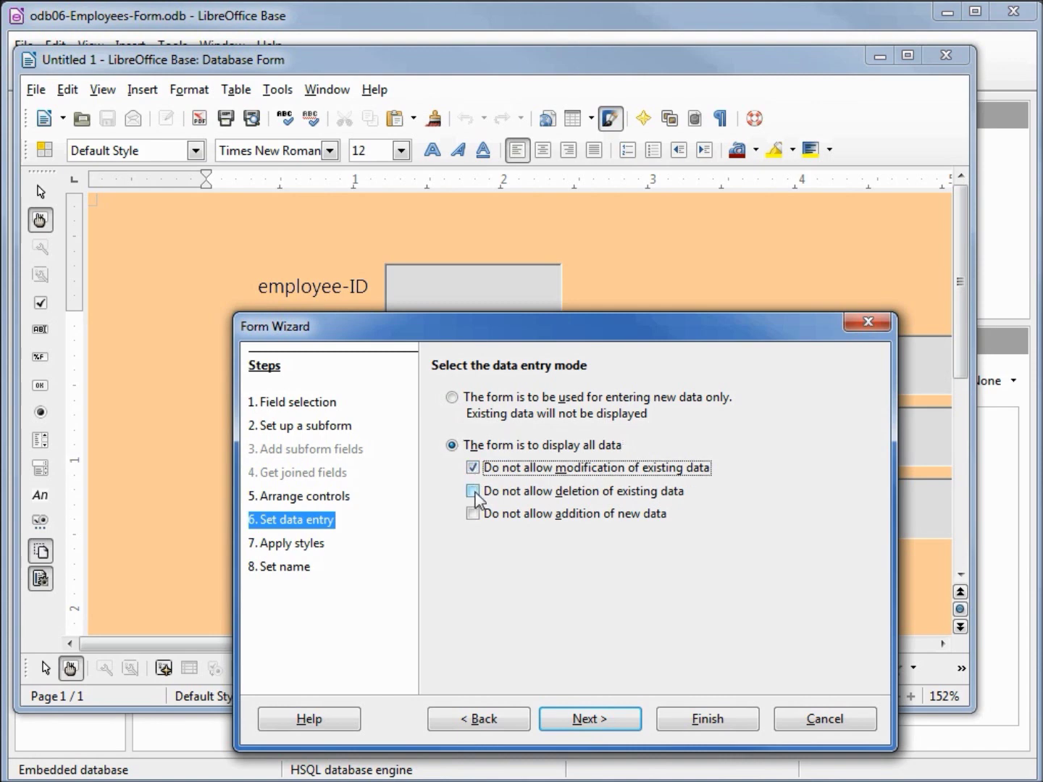
left_click(473, 491)
left_click(473, 514)
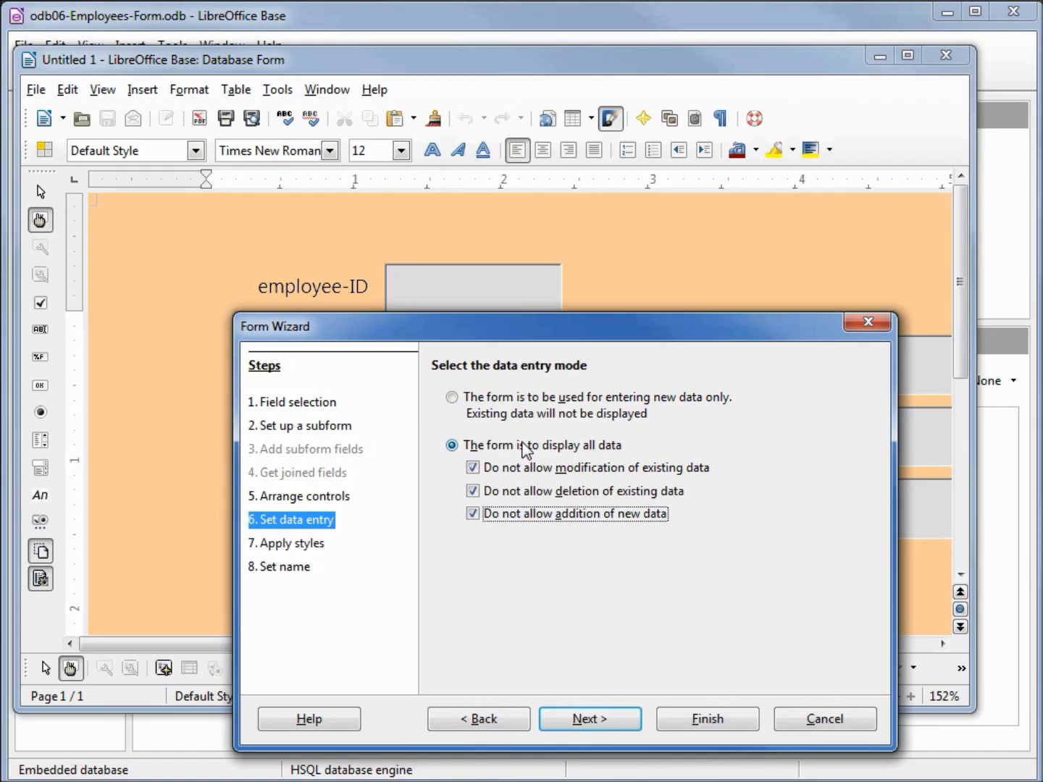
left_click(473, 468)
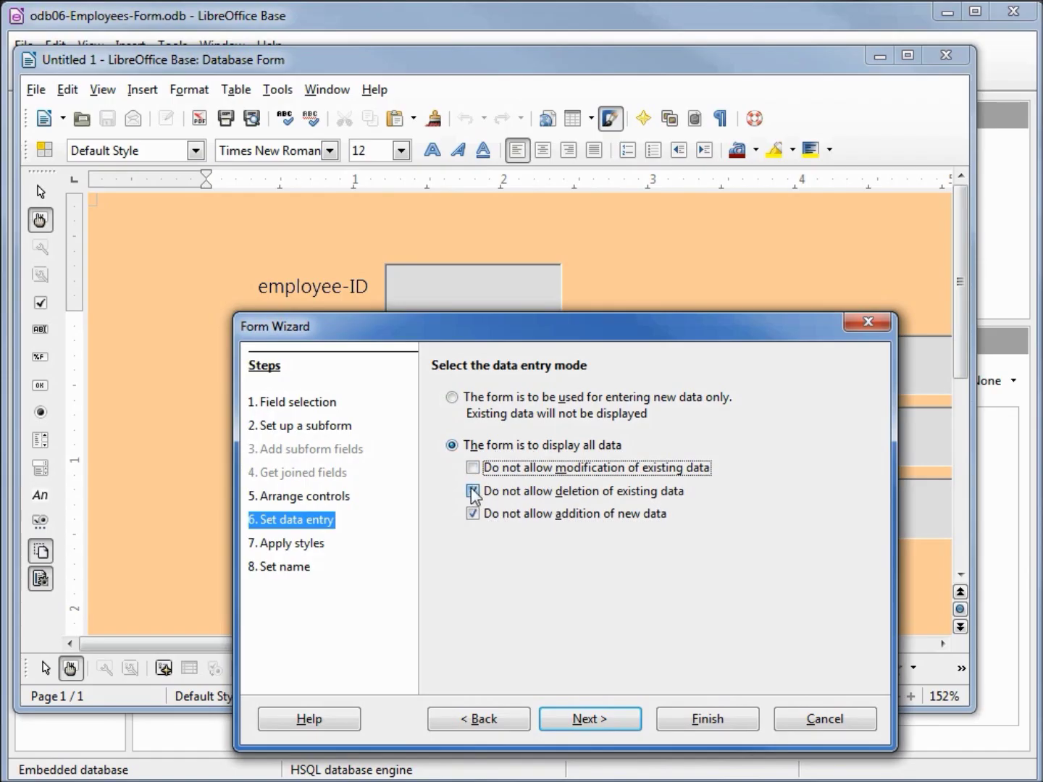
left_click(472, 490)
left_click(478, 514)
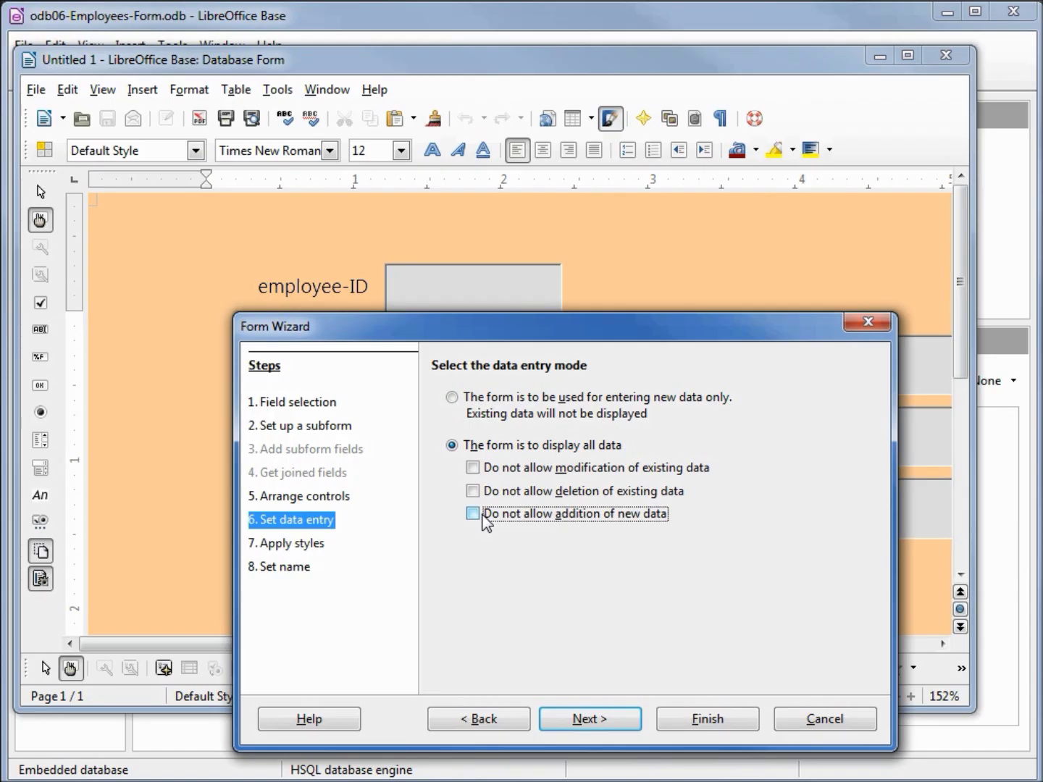
left_click(598, 724)
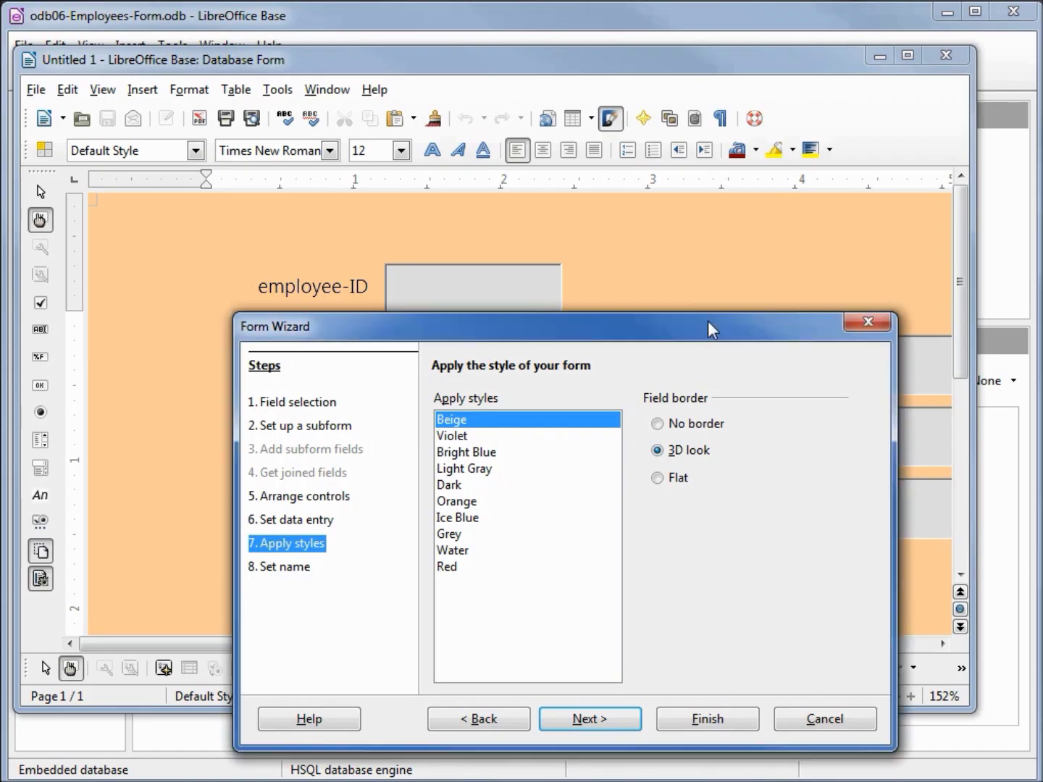
Preview no-border and flat field borders, keeping the 3D look.
left_click_drag(707, 321, 710, 419)
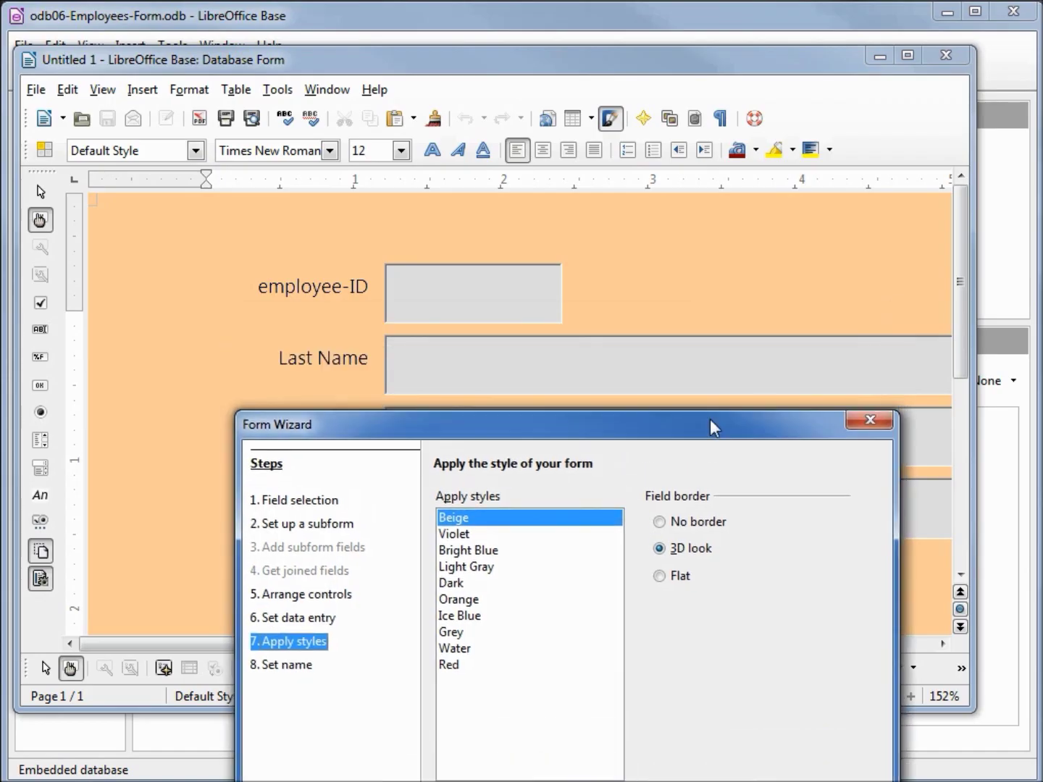
left_click(660, 523)
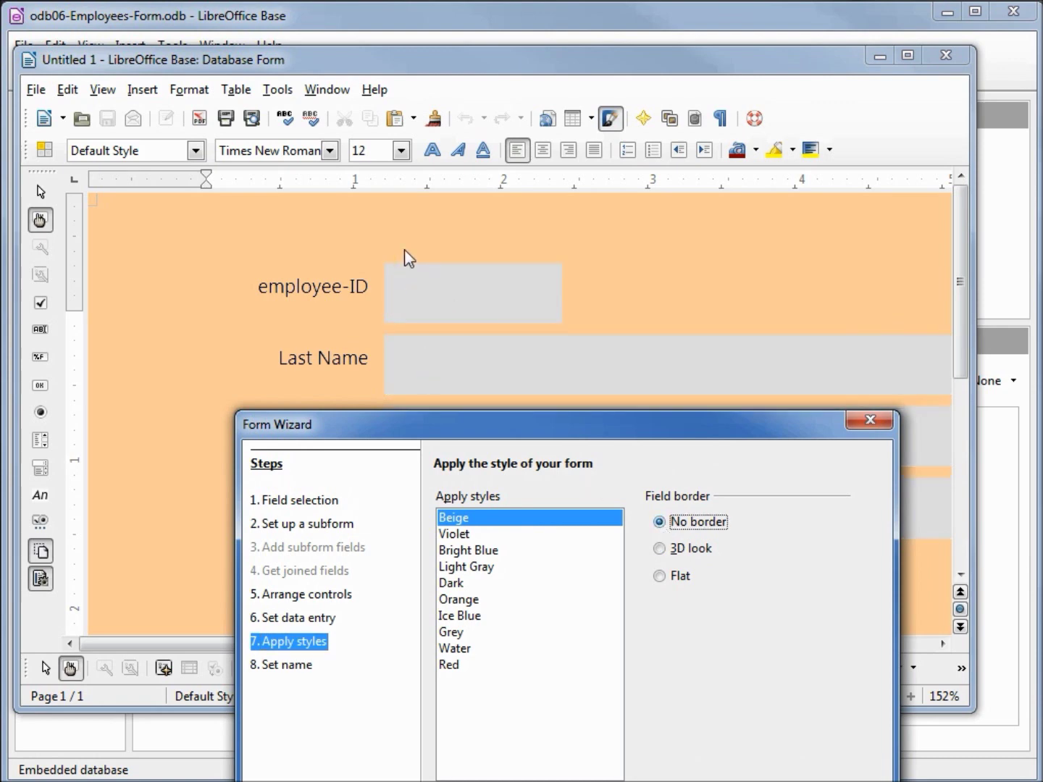
left_click(660, 577)
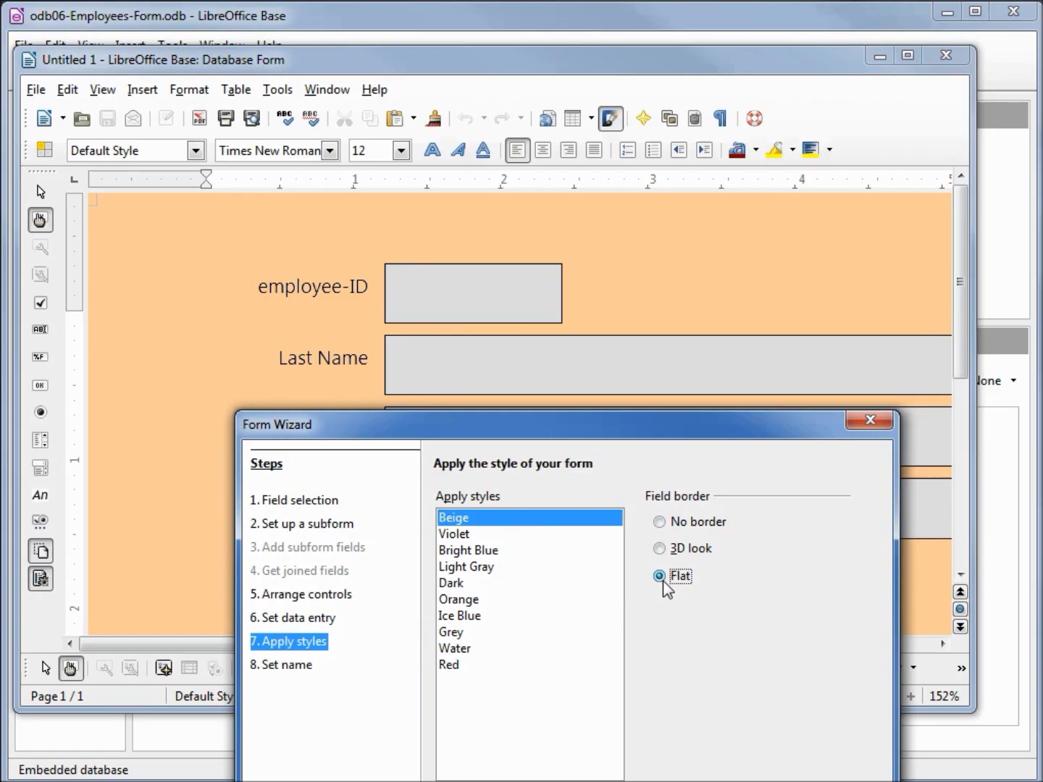
left_click(659, 549)
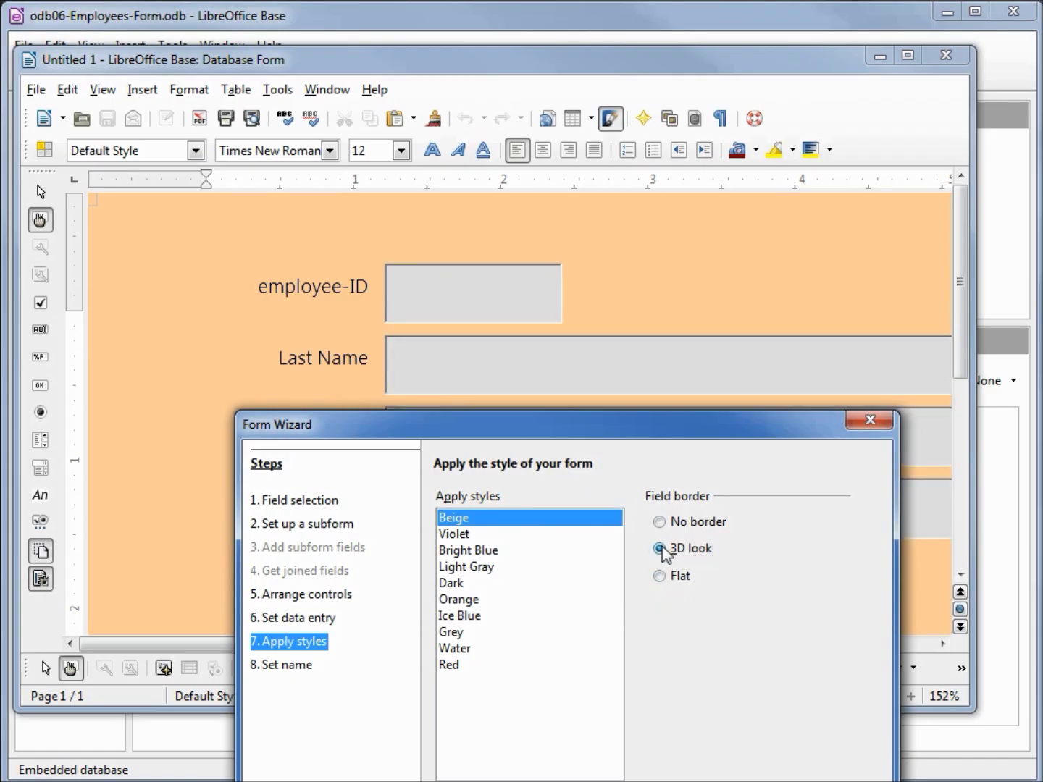
Compare Violet, Bright Blue, Light Gray, Dark and Orange, then apply Ice Blue.
left_click(462, 537)
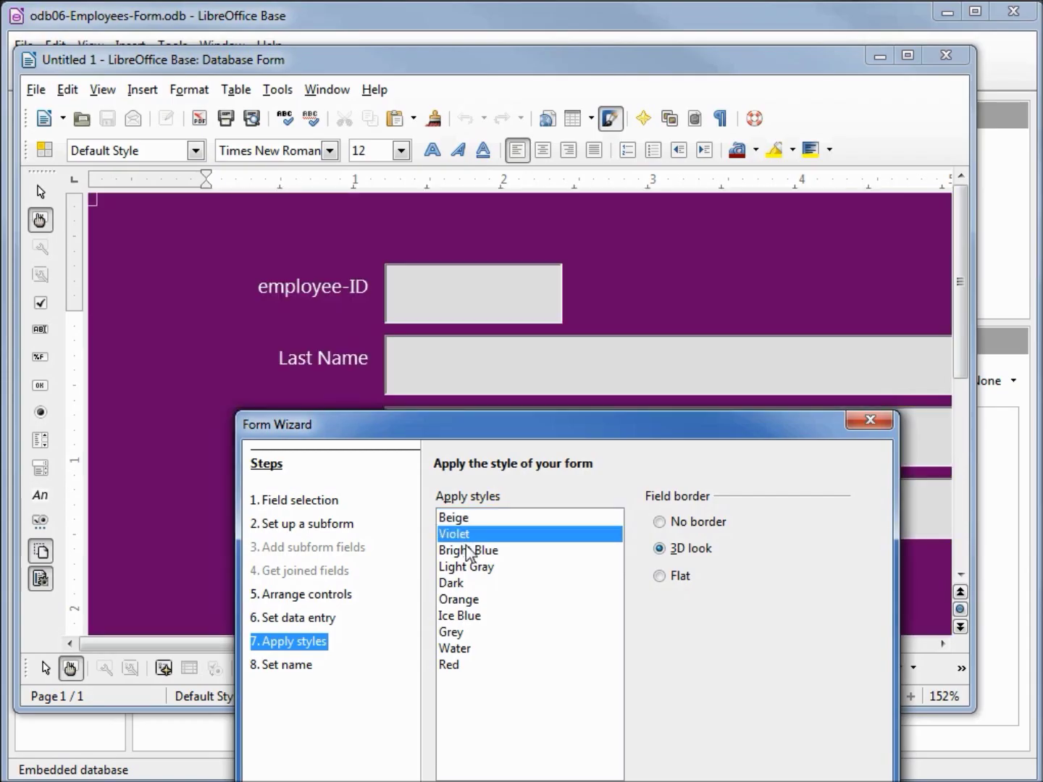
left_click(474, 552)
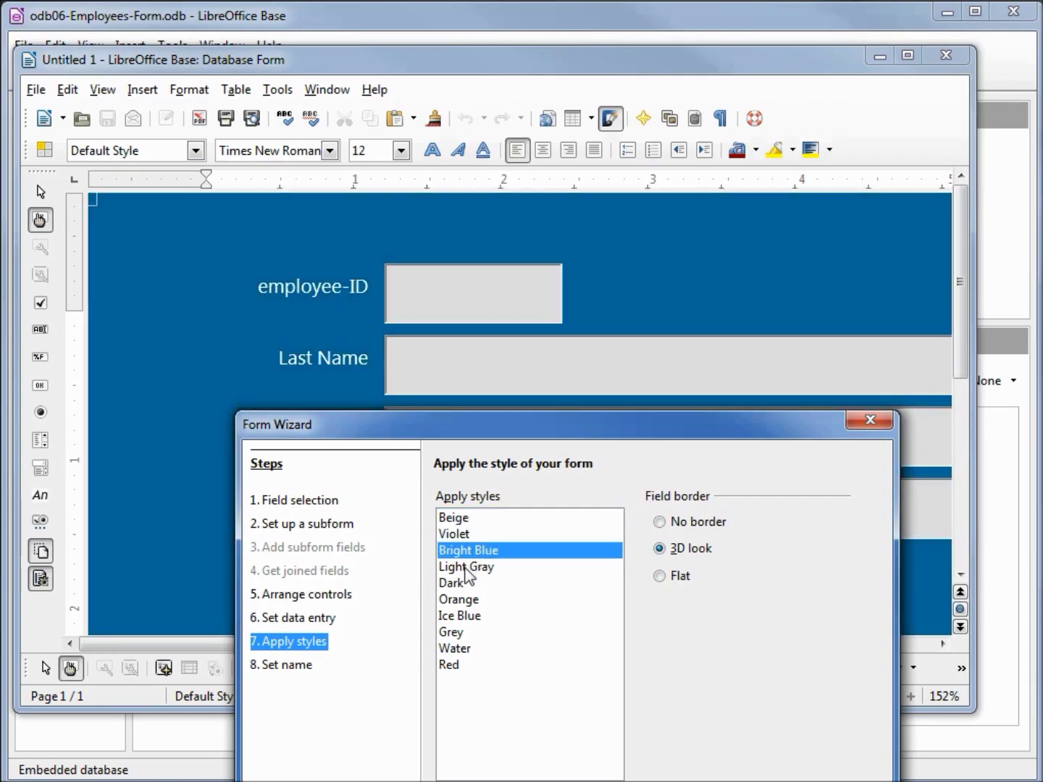
left_click(465, 567)
left_click(454, 585)
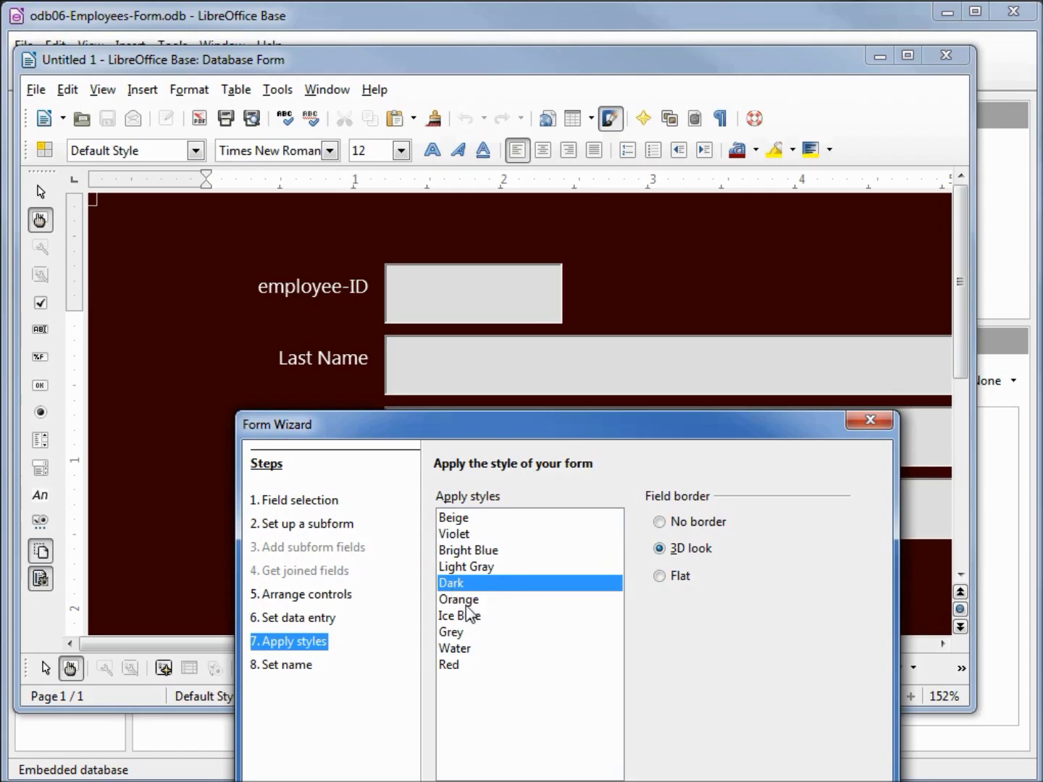
left_click(465, 603)
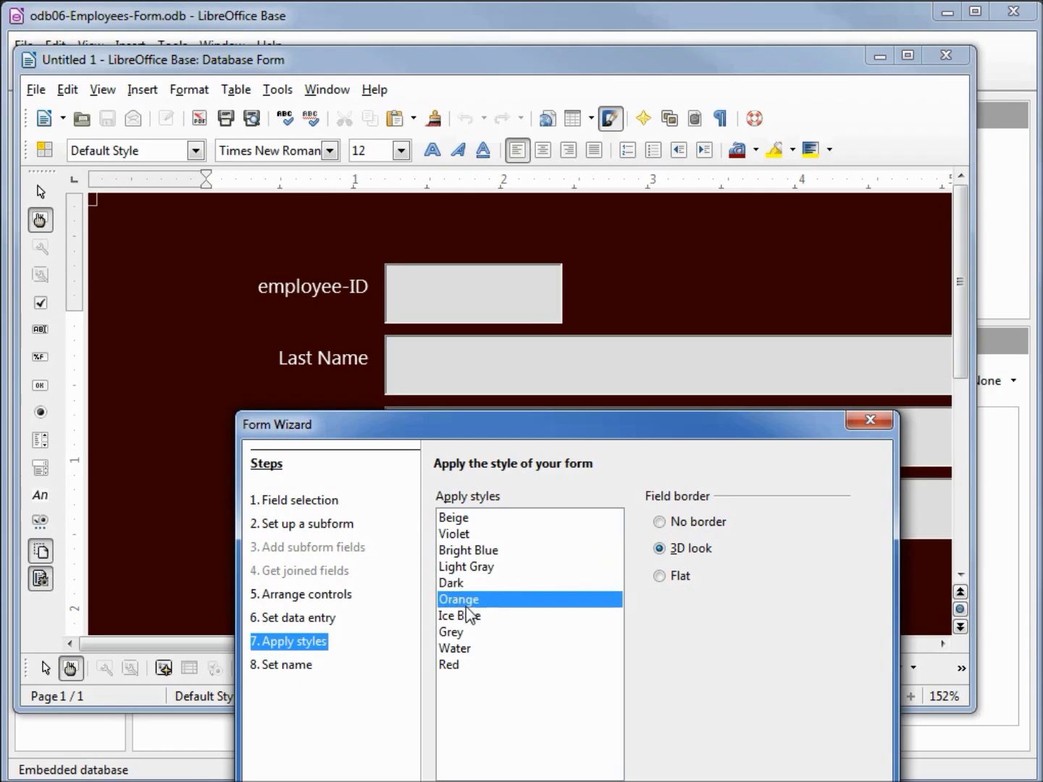
left_click(475, 620)
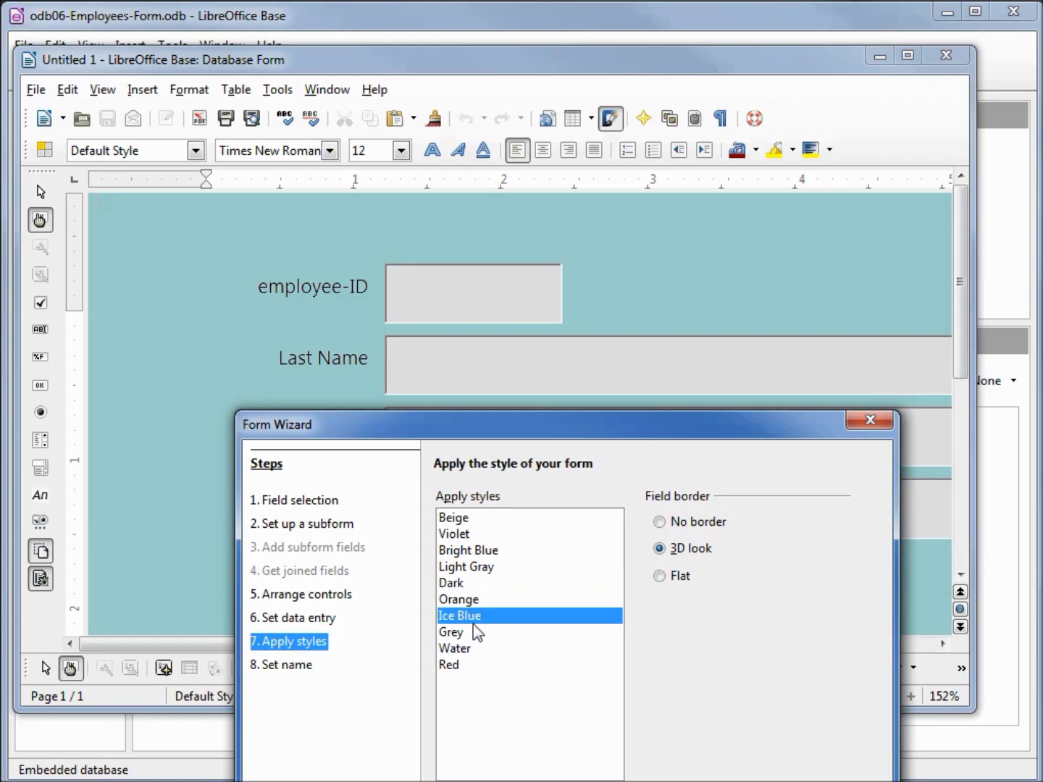
left_click_drag(562, 429, 534, 320)
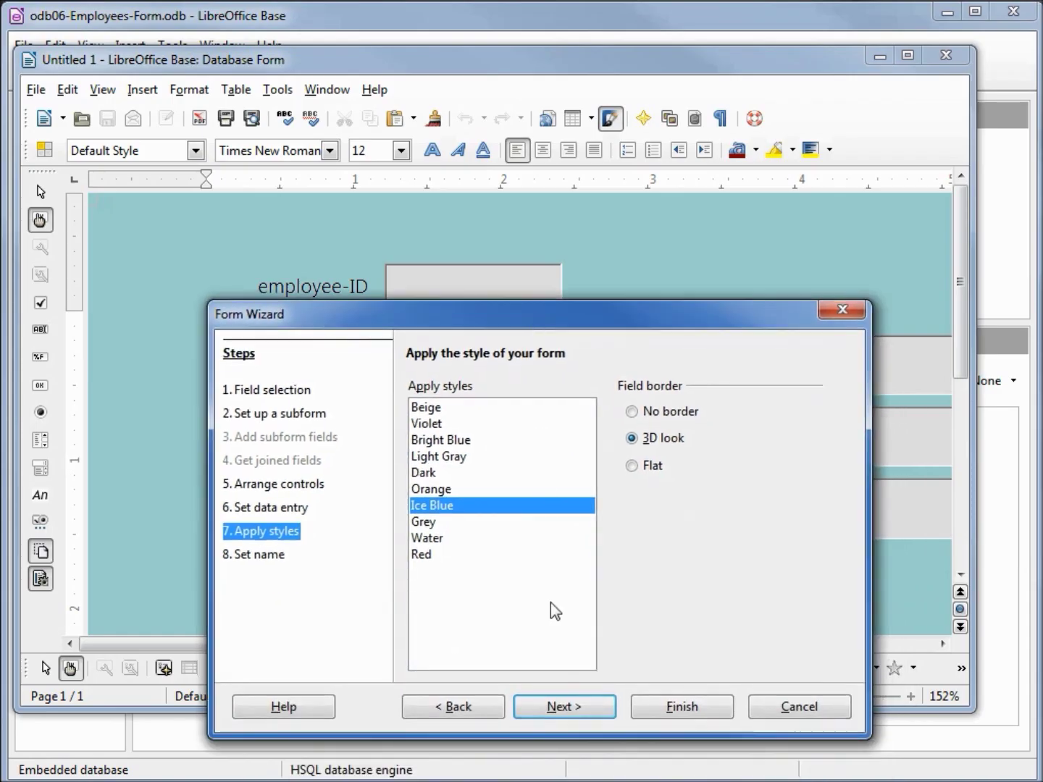
left_click(572, 711)
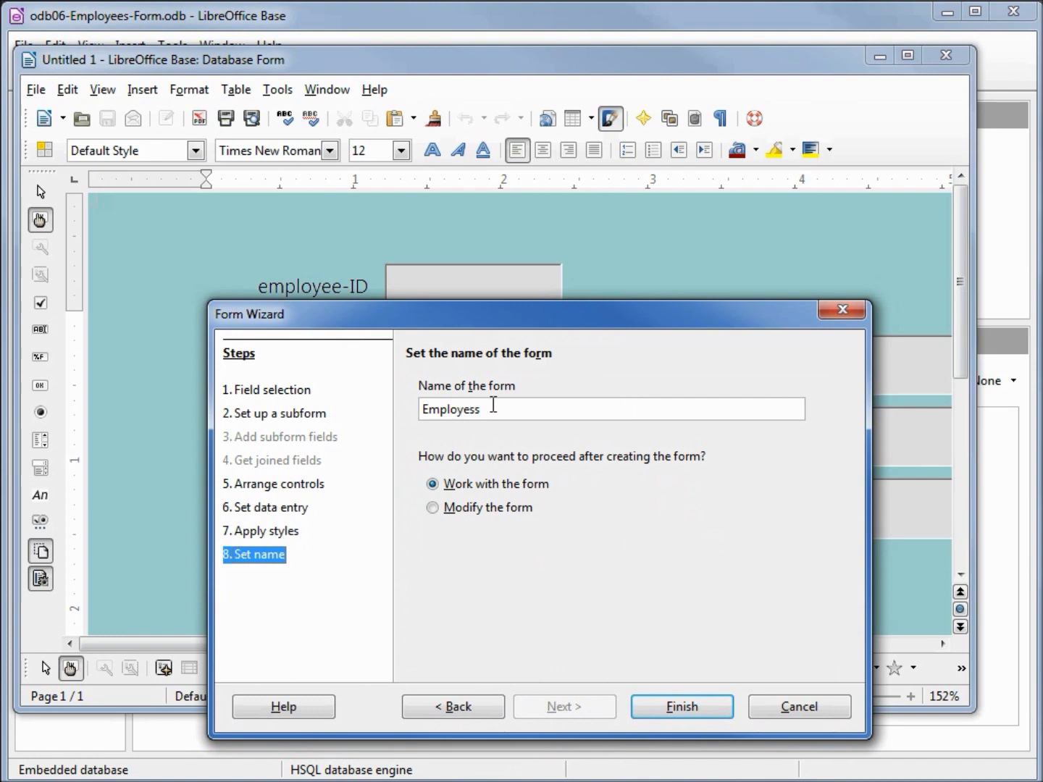
Try a 'frm' prefix on the form name, revert to Employess, and finish.
left_click(424, 411)
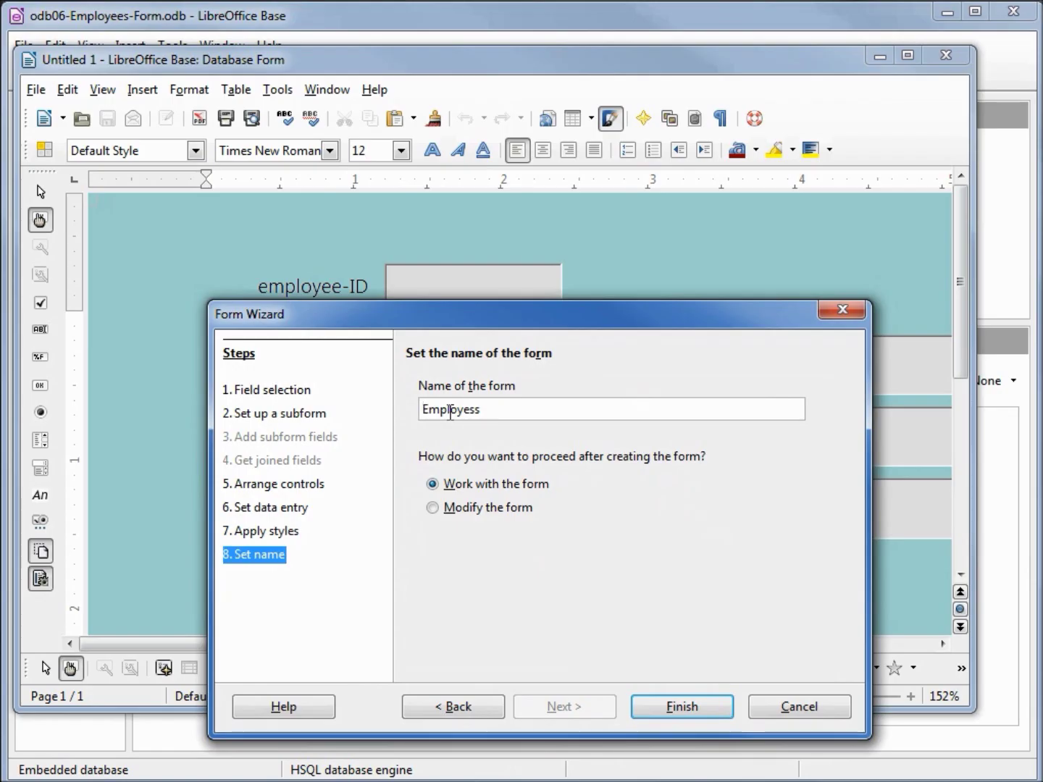
type("frm")
key("BackSpace")
key("BackSpace")
key("BackSpace")
left_click(681, 708)
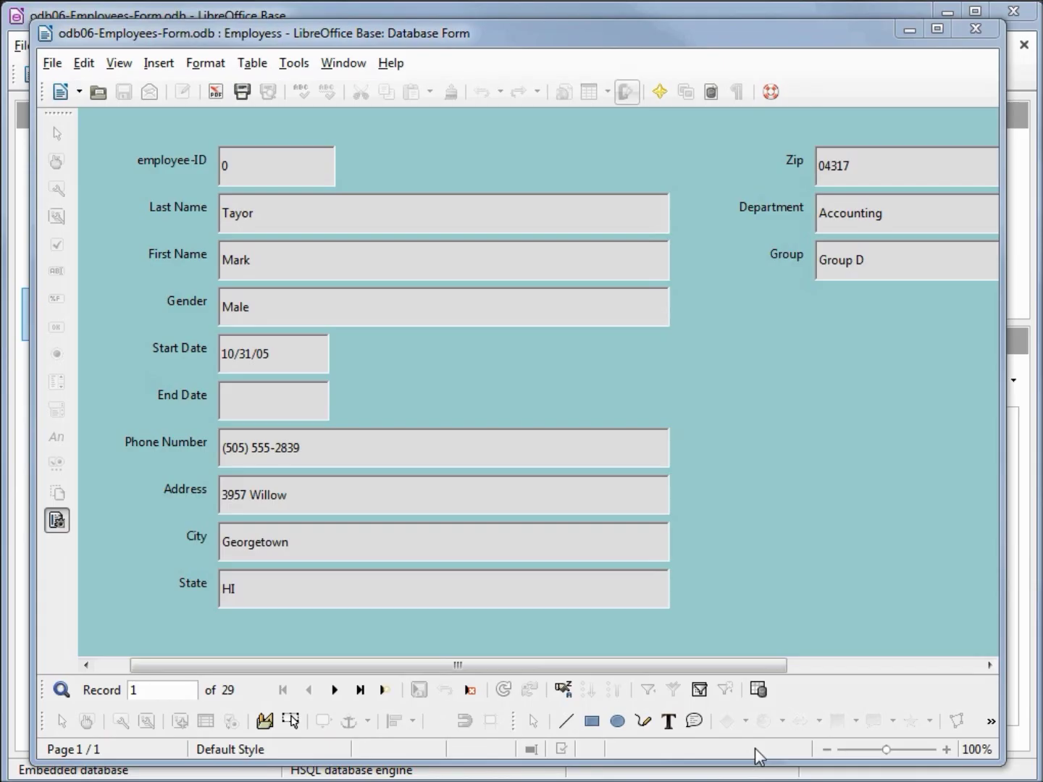
left_click(973, 31)
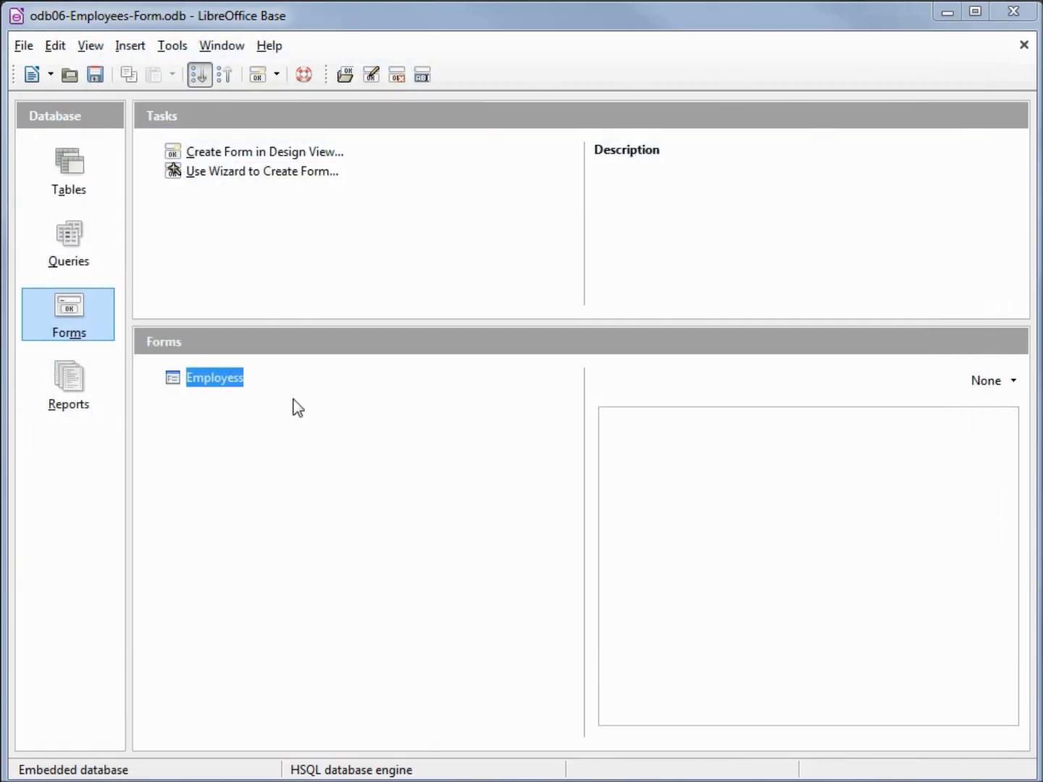
double_click(201, 380)
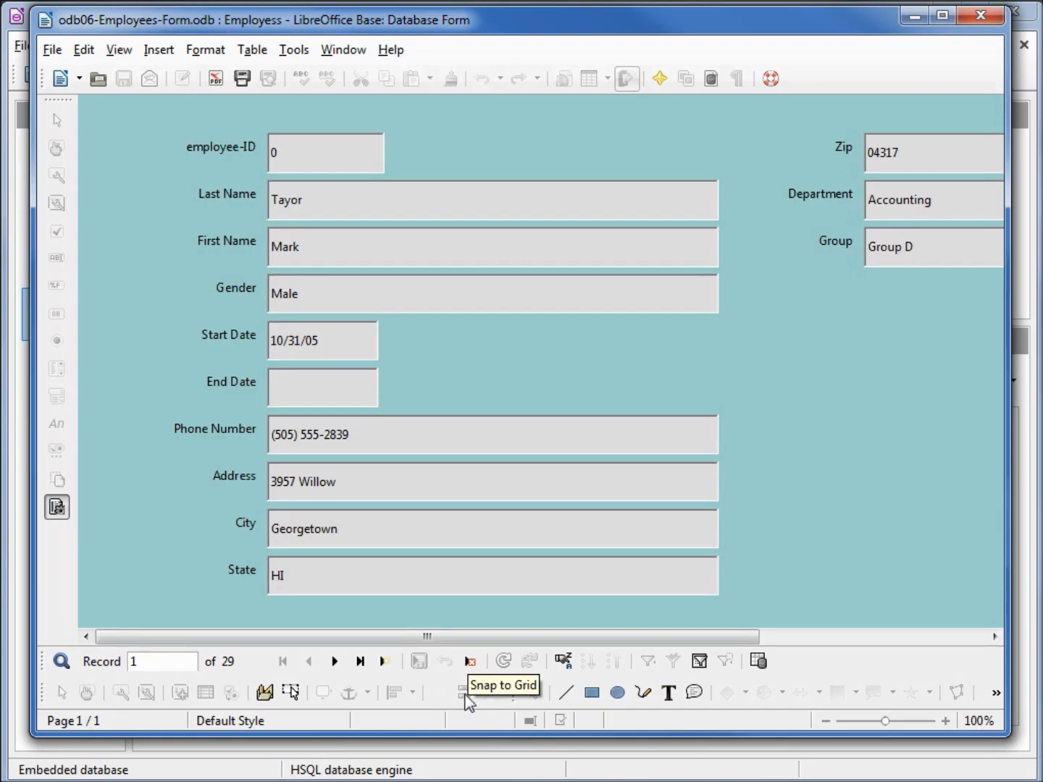
left_click_drag(446, 636, 519, 641)
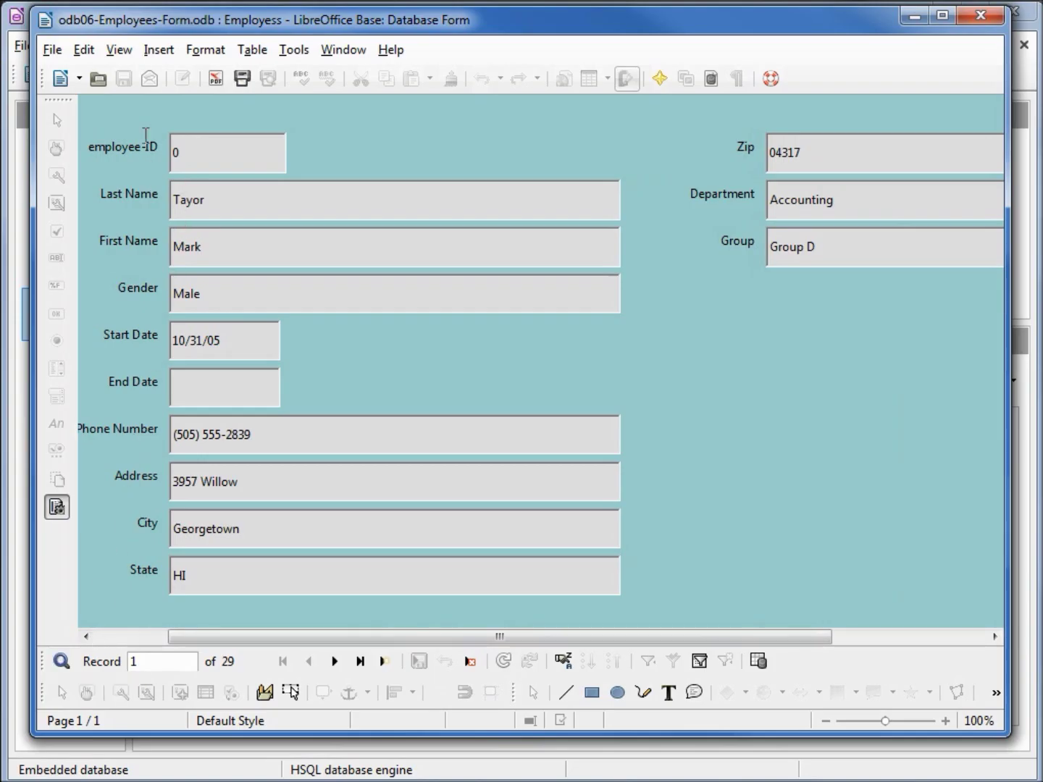
left_click(120, 50)
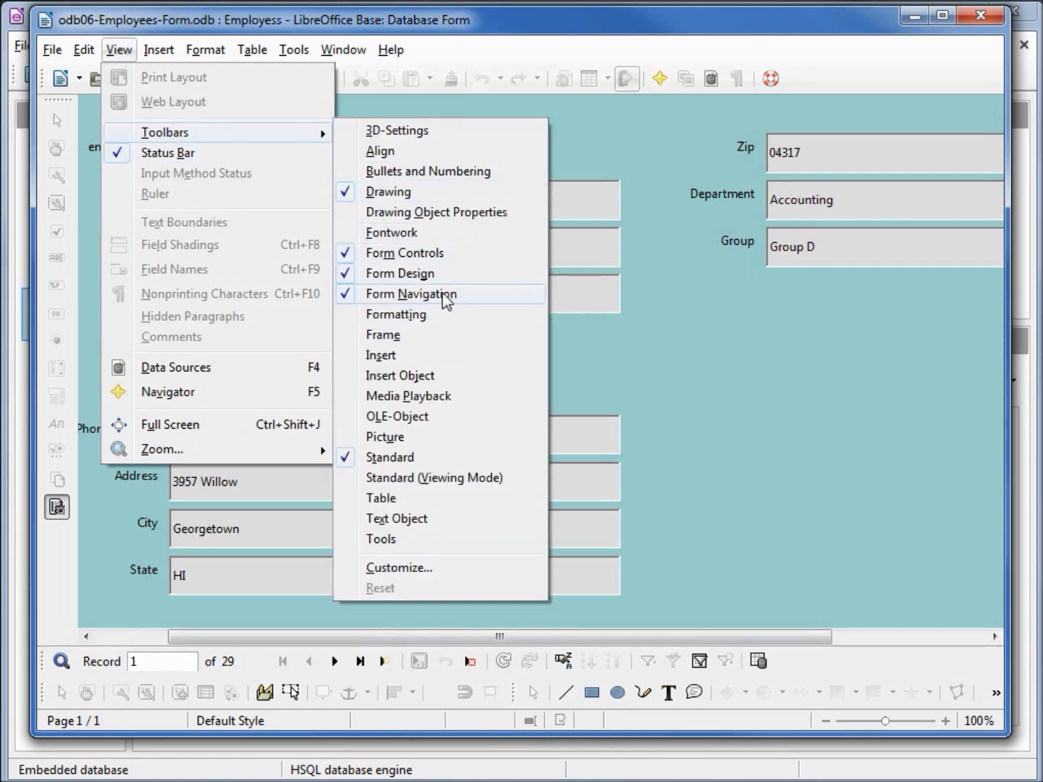
left_click(464, 24)
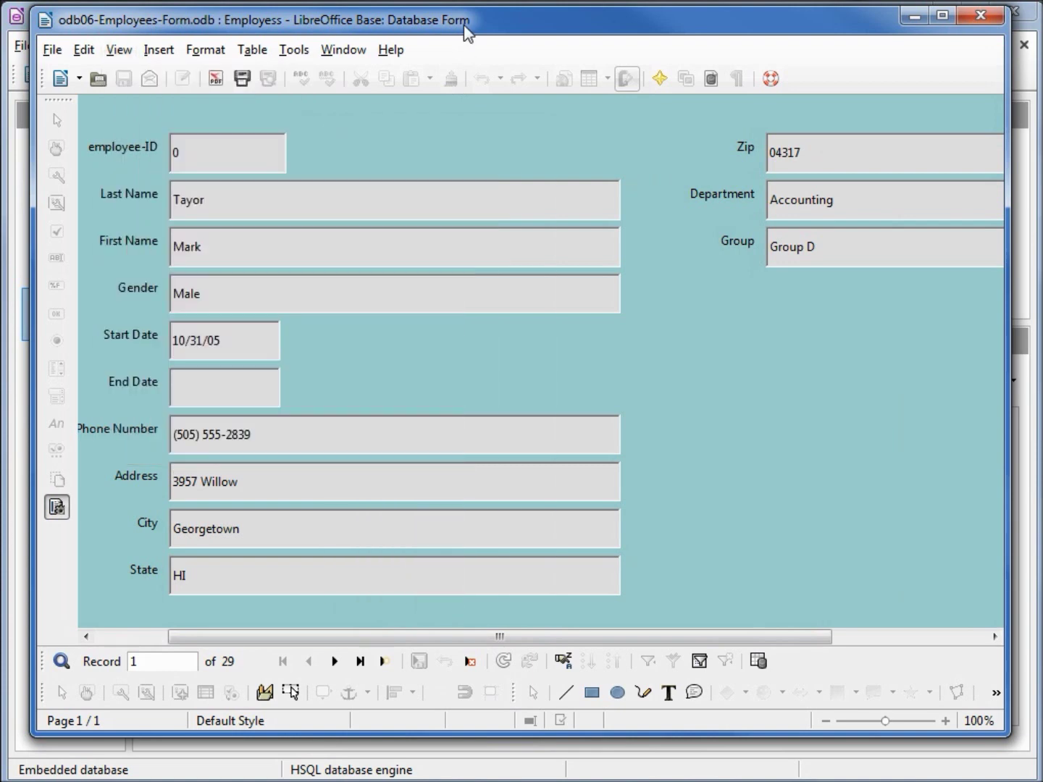
Browse forward to record 4, jump to the last record 29, then back to the first.
left_click(336, 663)
left_click(335, 662)
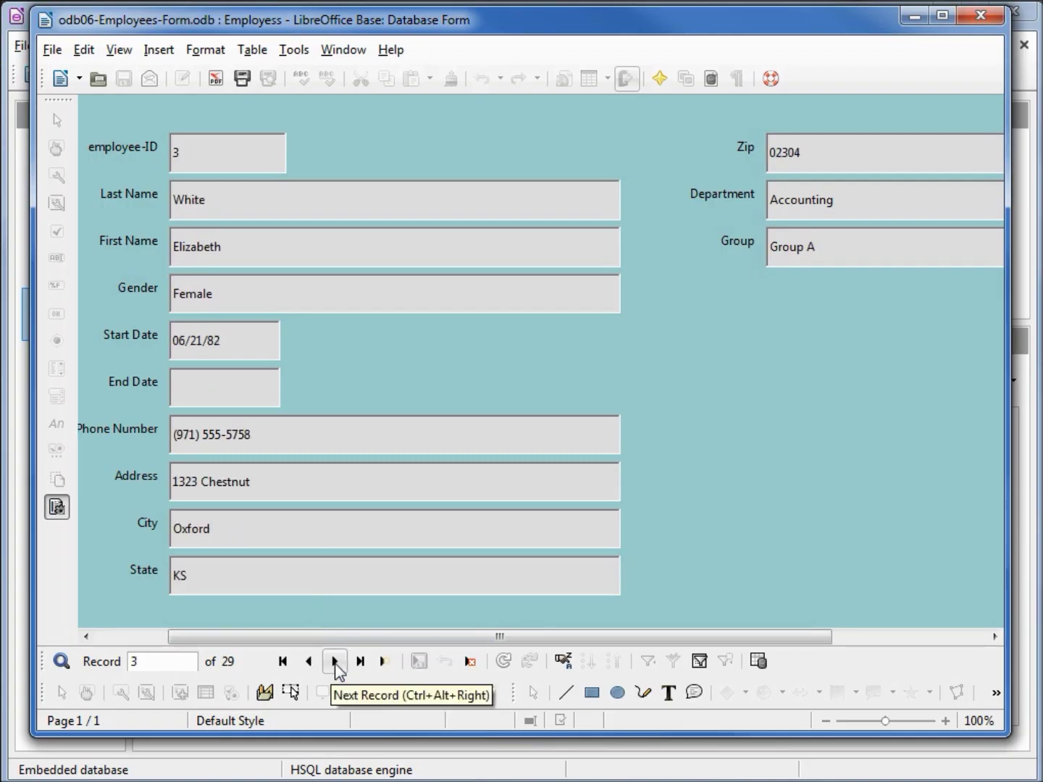
left_click(335, 661)
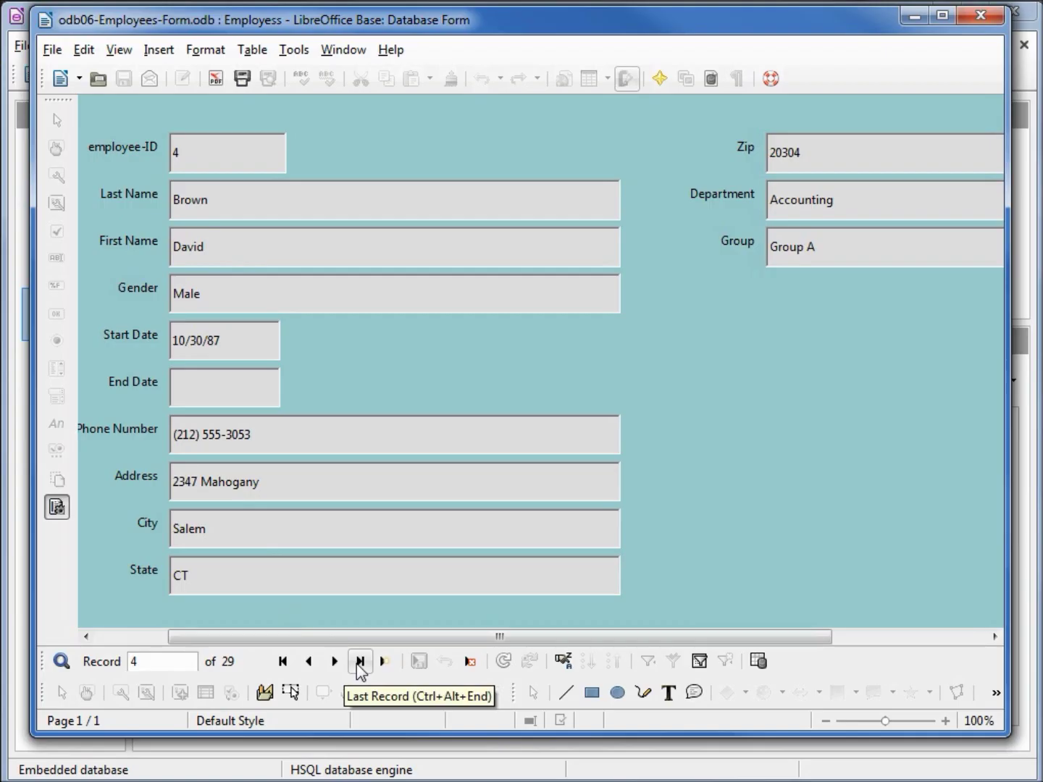
left_click(359, 663)
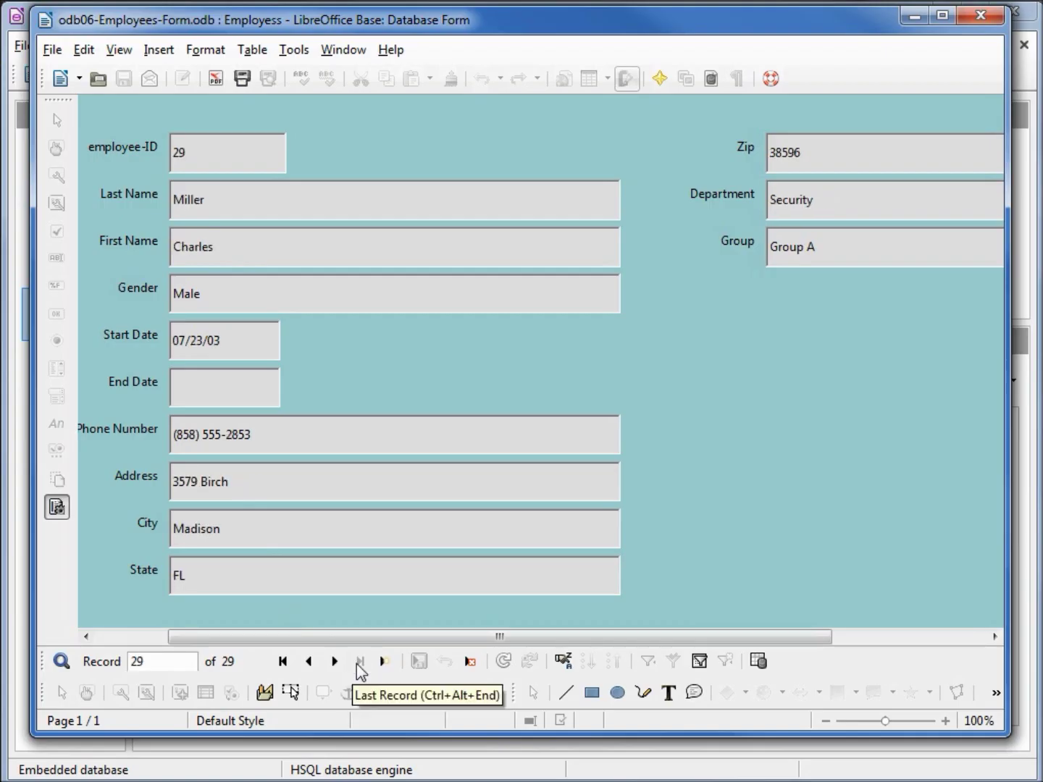
left_click(283, 662)
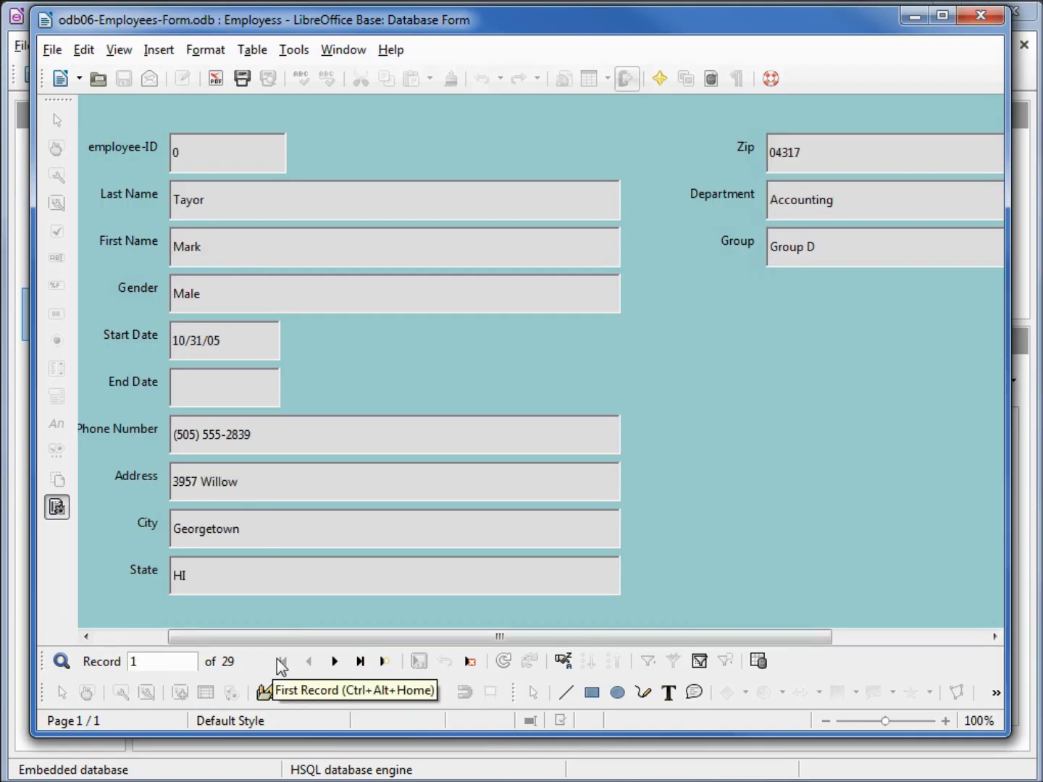
left_click(386, 661)
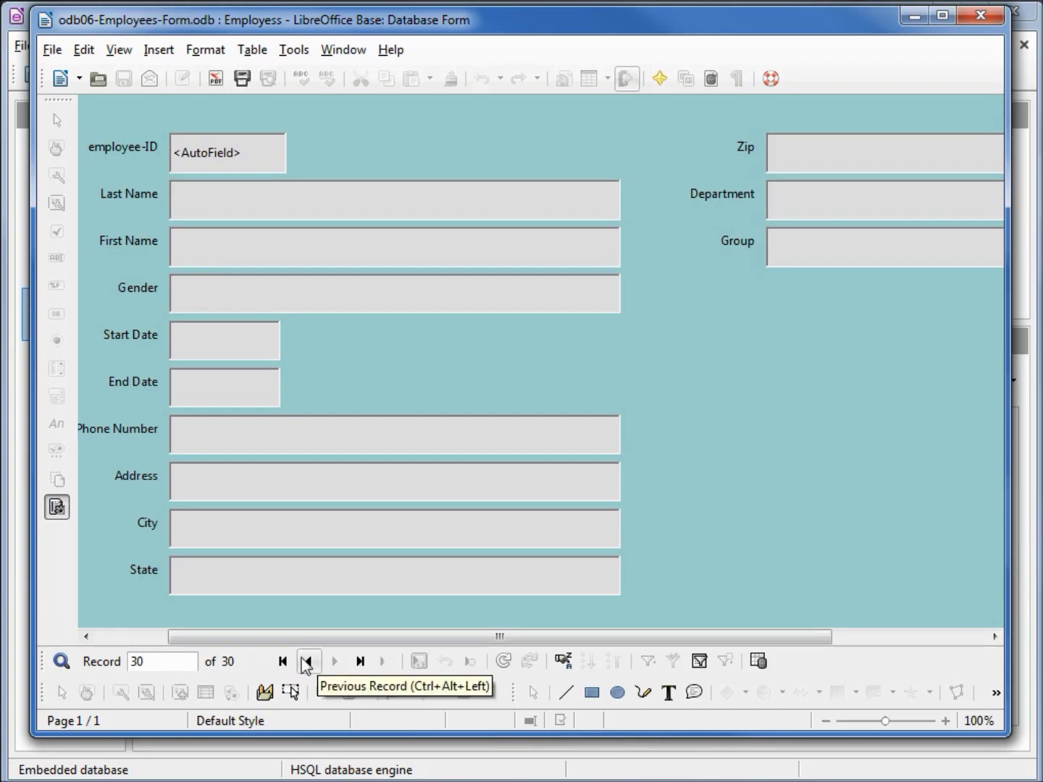
left_click(282, 661)
left_click(360, 663)
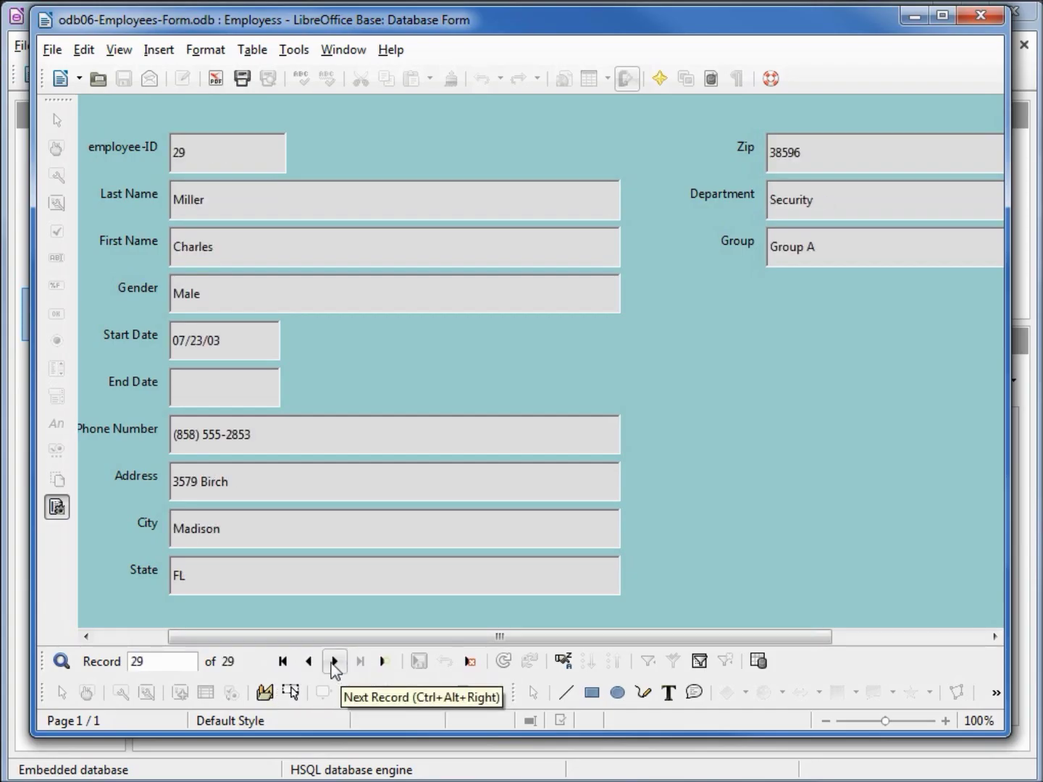
left_click(334, 661)
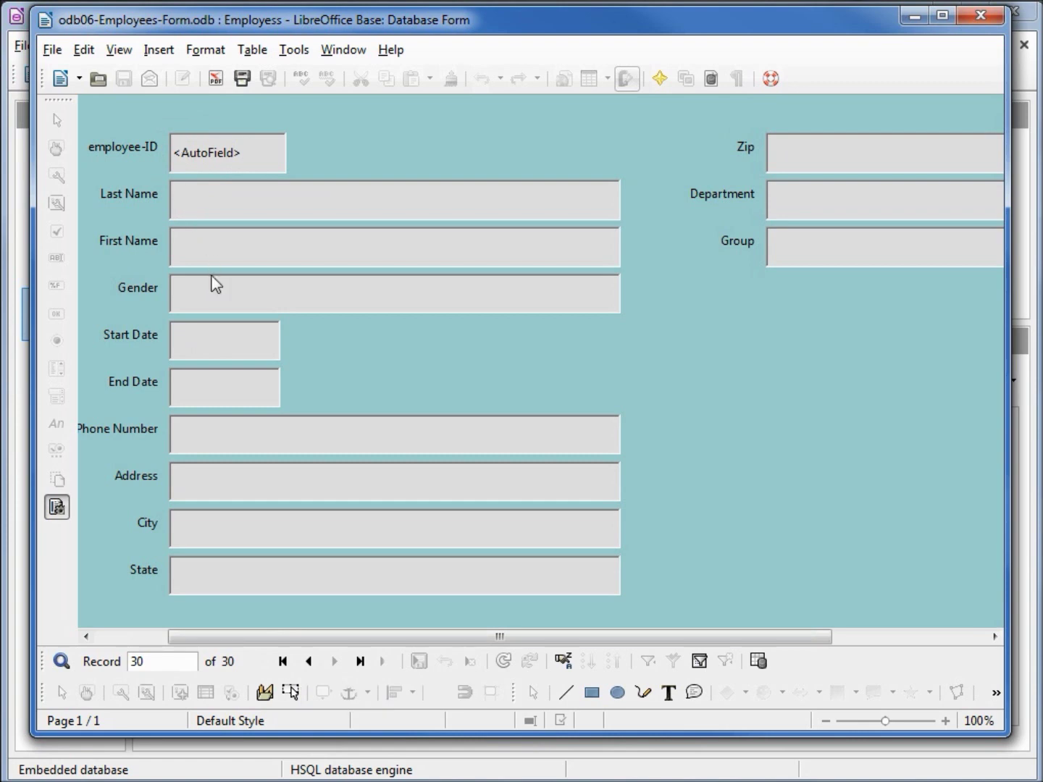
left_click(310, 661)
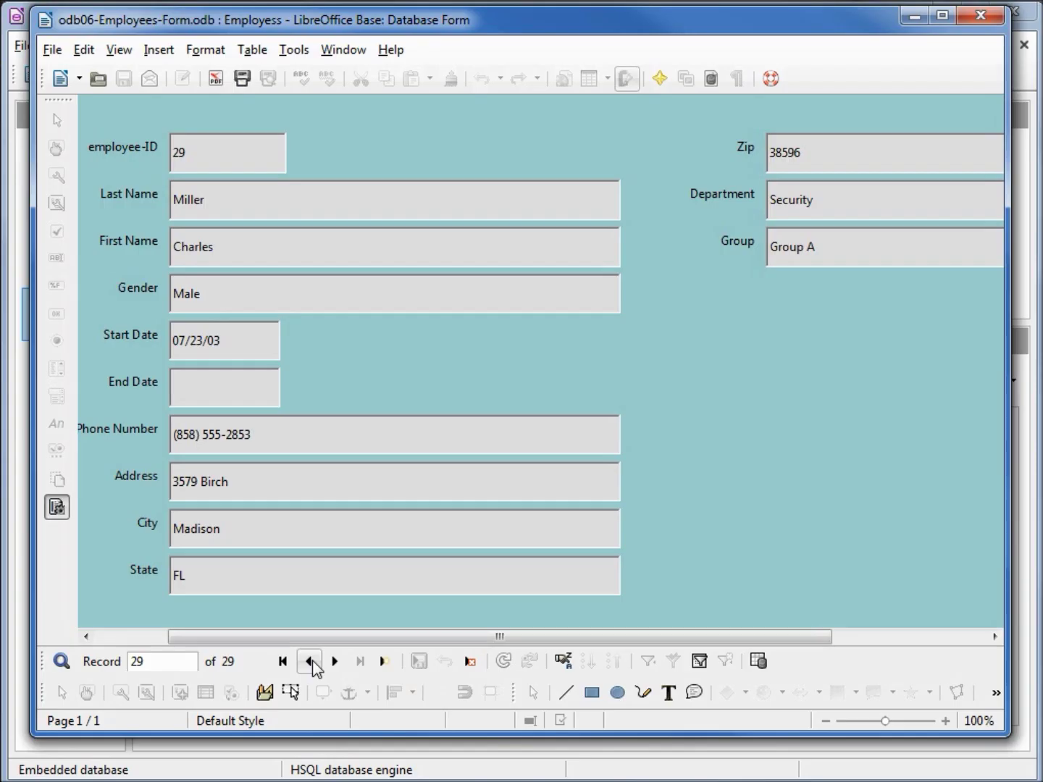
left_click(249, 483)
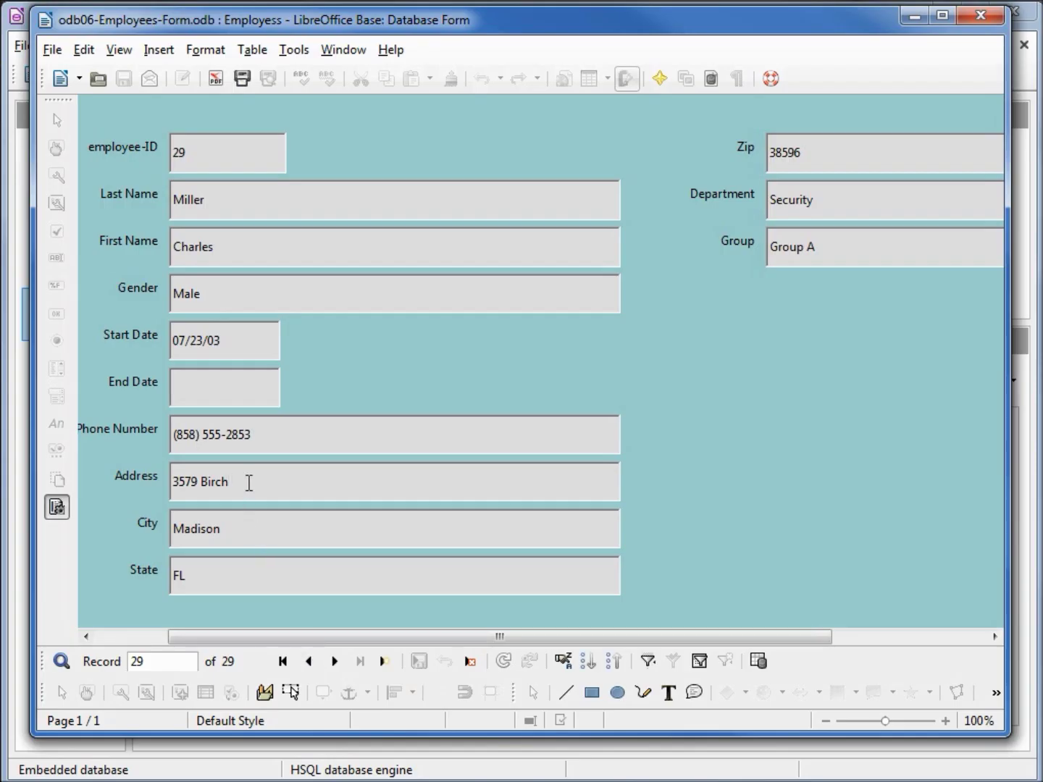
type("Tree")
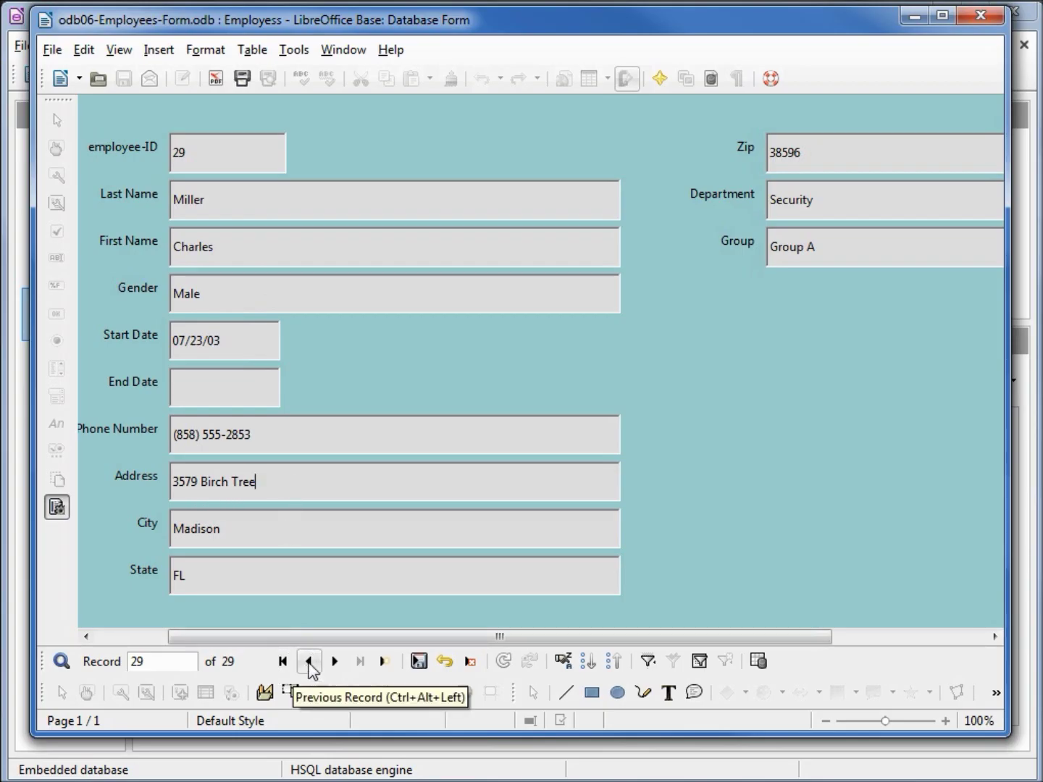
left_click(309, 662)
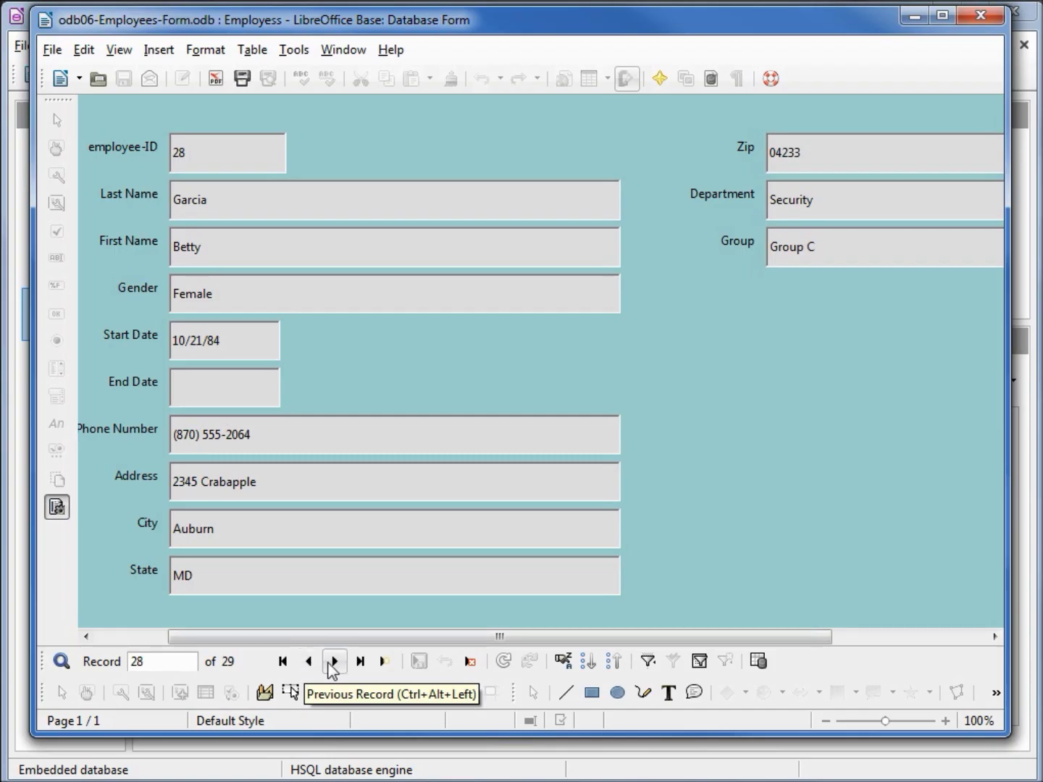
left_click(335, 662)
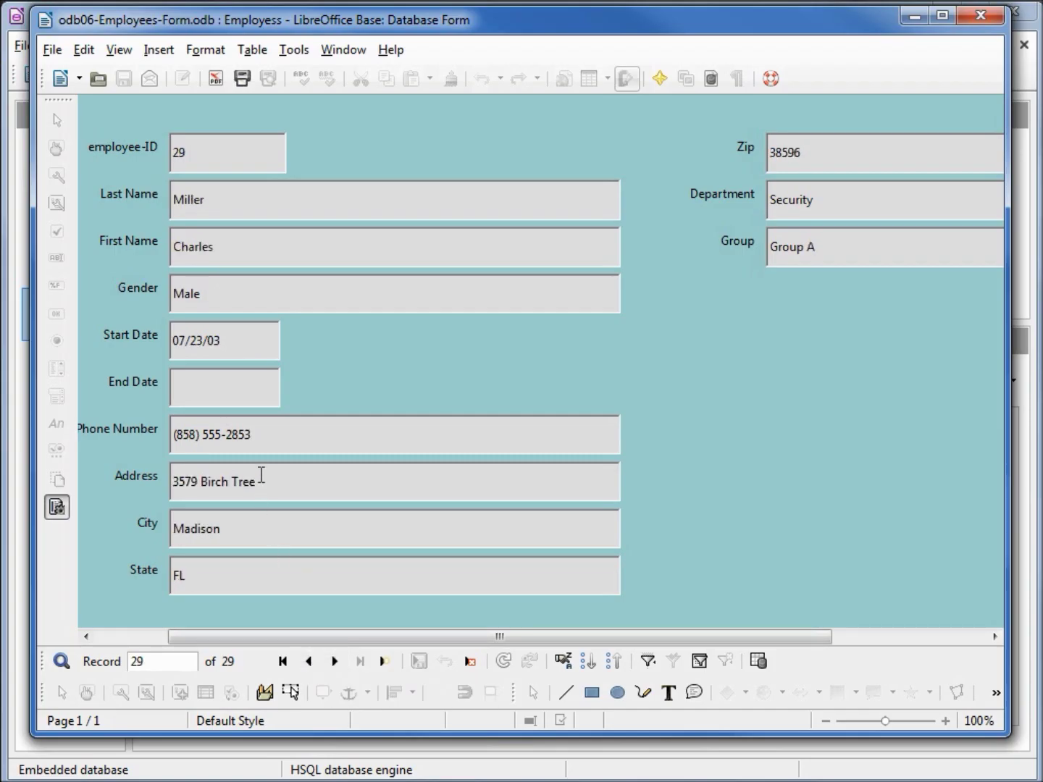
left_click(284, 661)
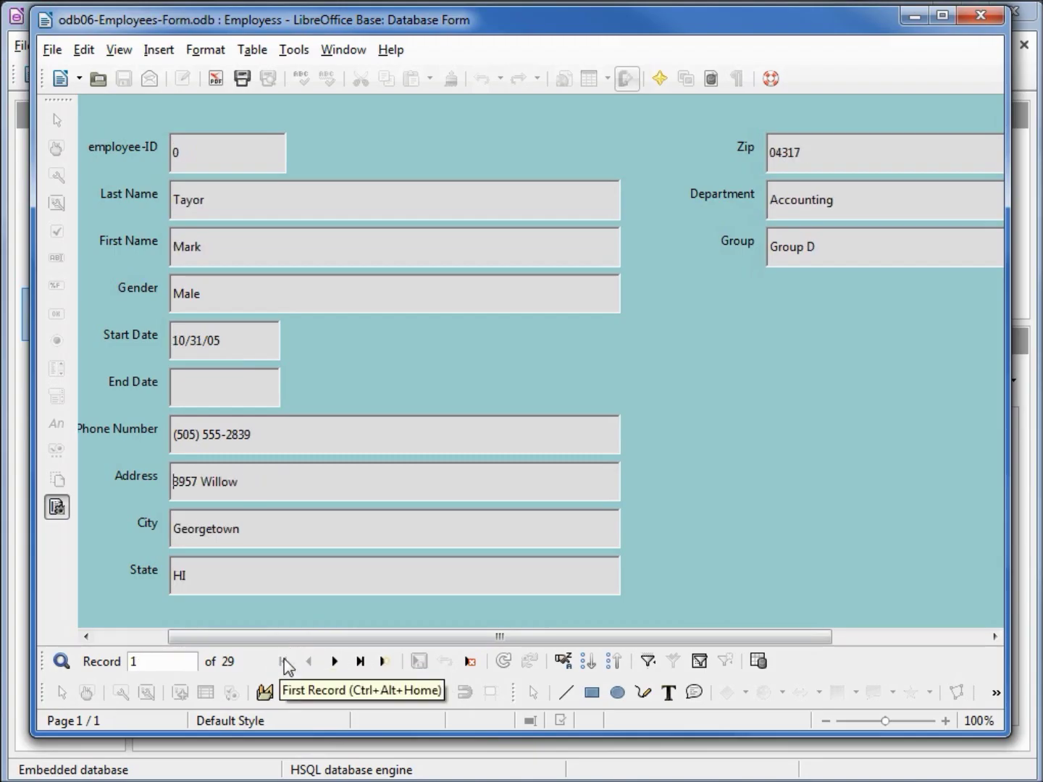
left_click(336, 662)
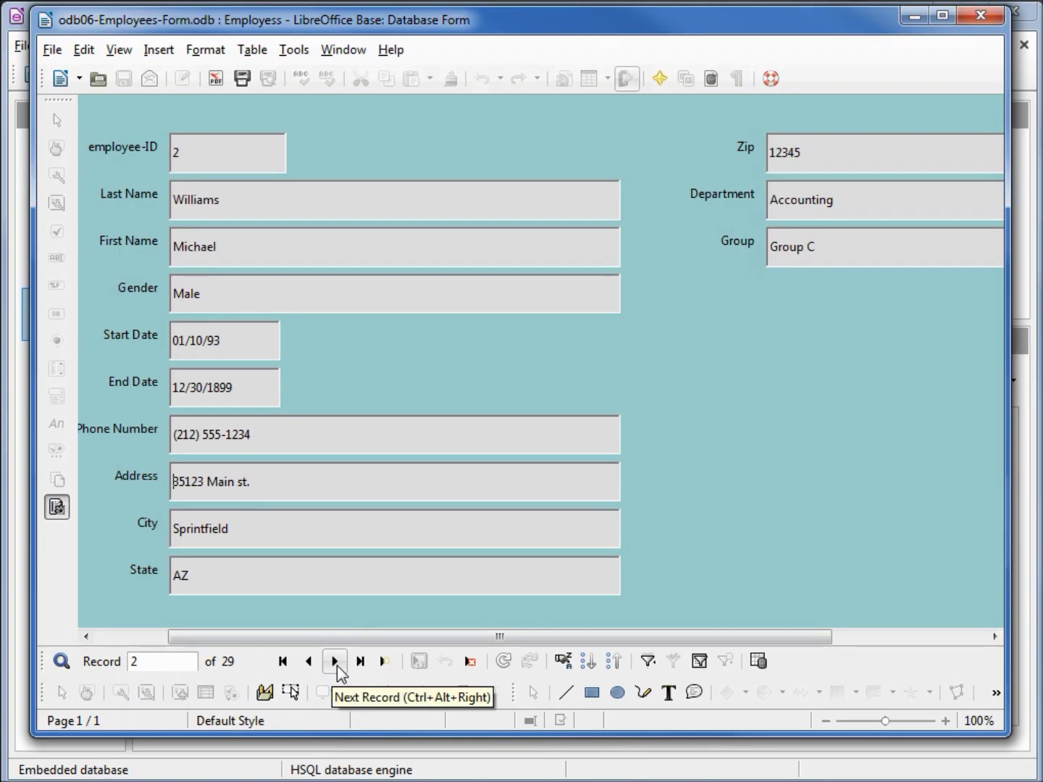
left_click(335, 662)
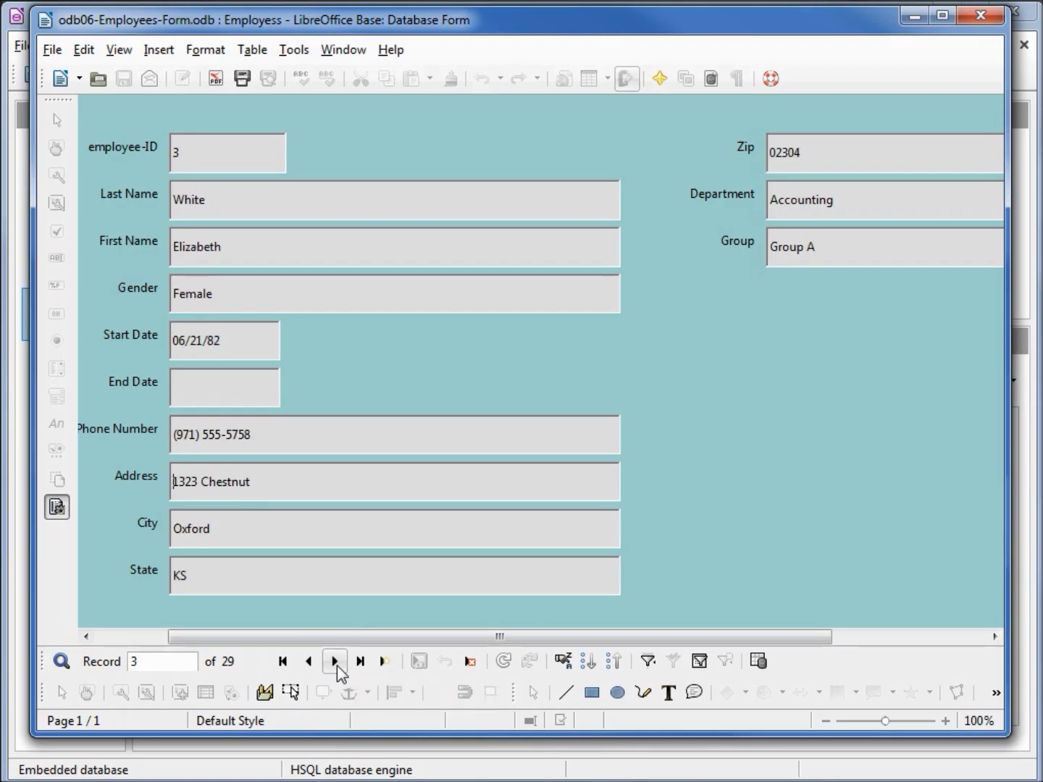
left_click(469, 661)
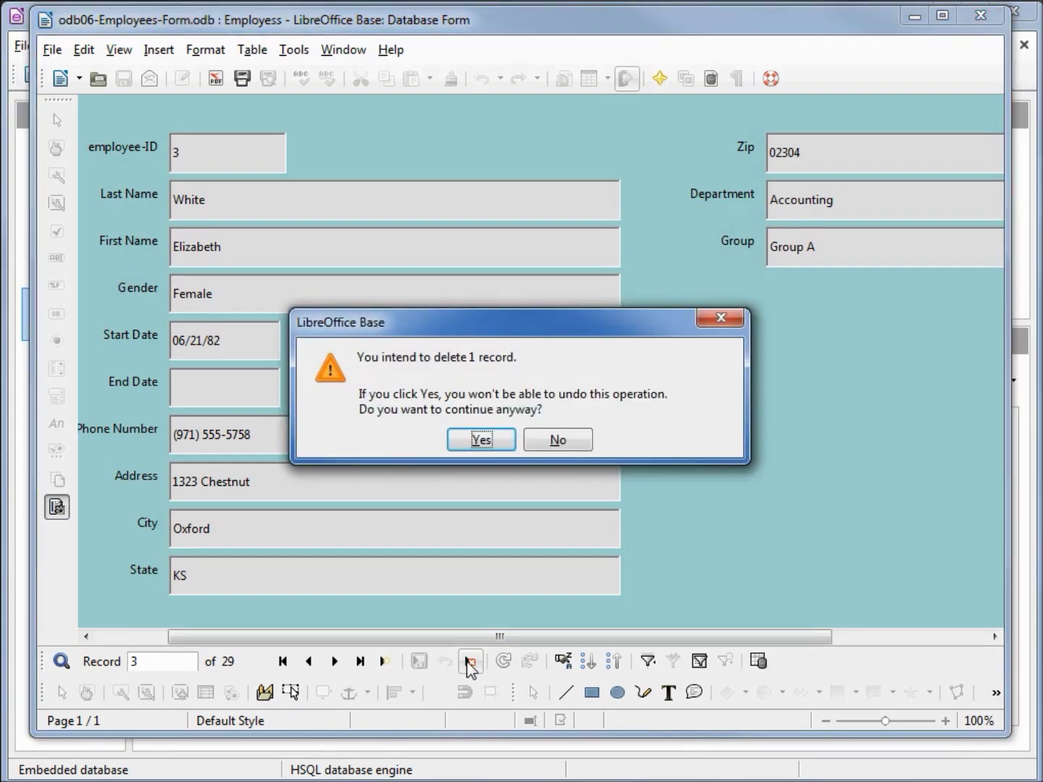
left_click(480, 439)
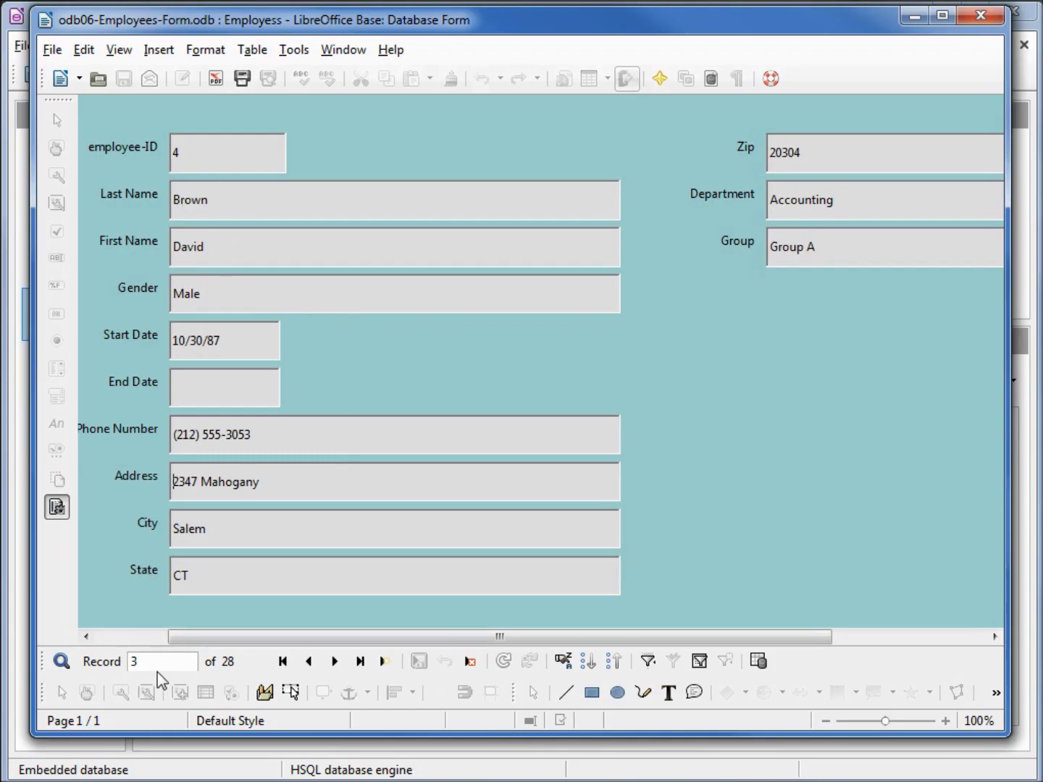
left_click(335, 666)
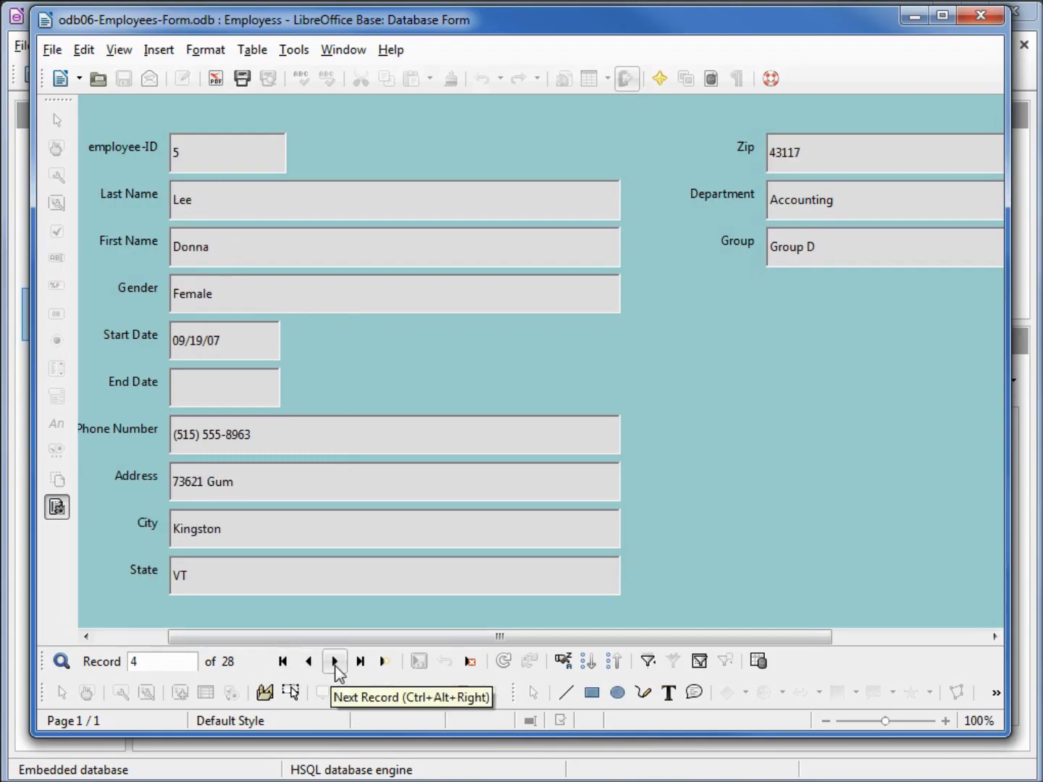
left_click(334, 666)
left_click(334, 666)
left_click(335, 666)
left_click(335, 662)
left_click(335, 662)
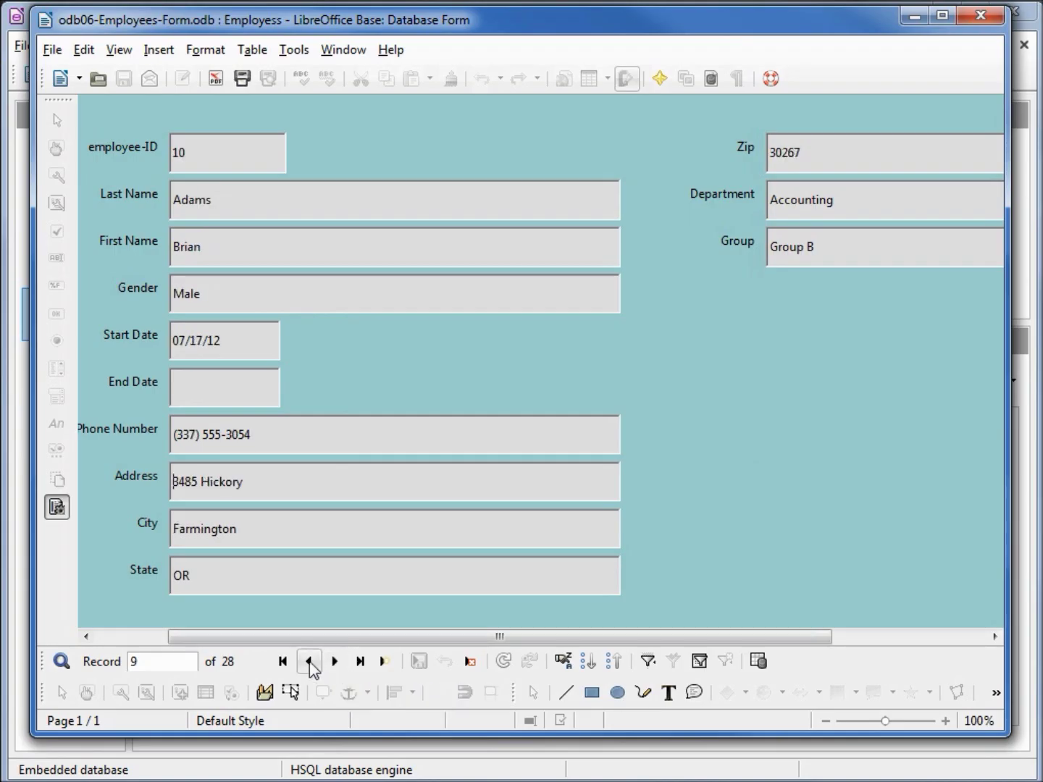
left_click(309, 662)
left_click(309, 662)
left_click(309, 662)
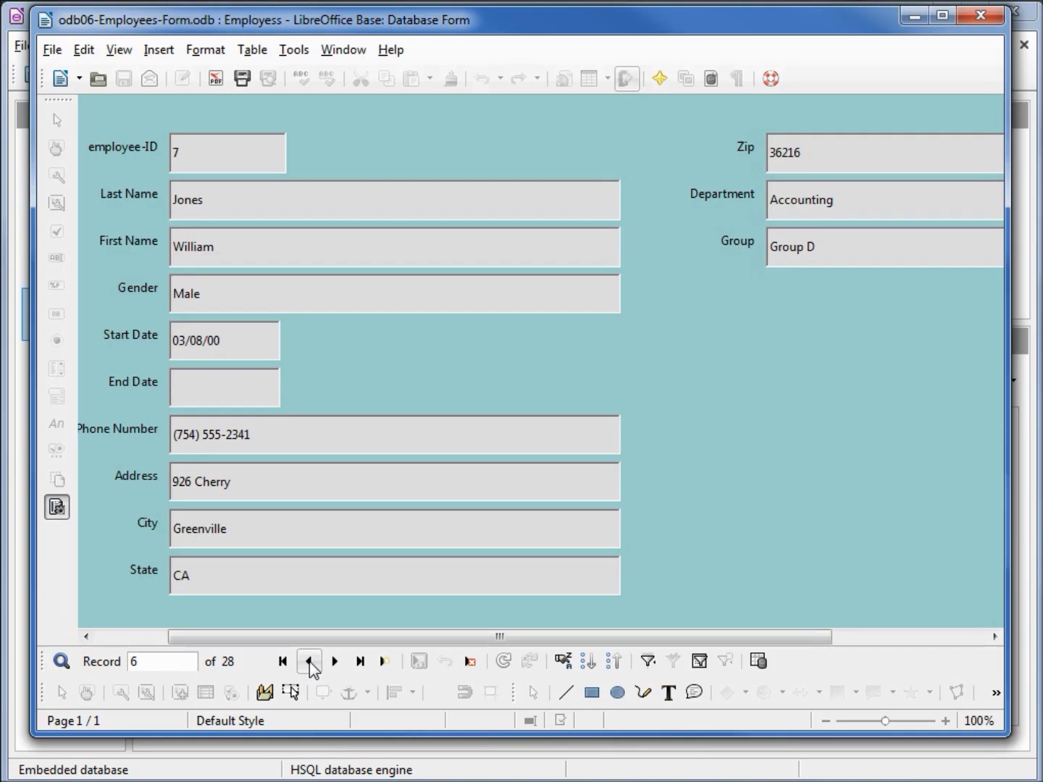
left_click(61, 661)
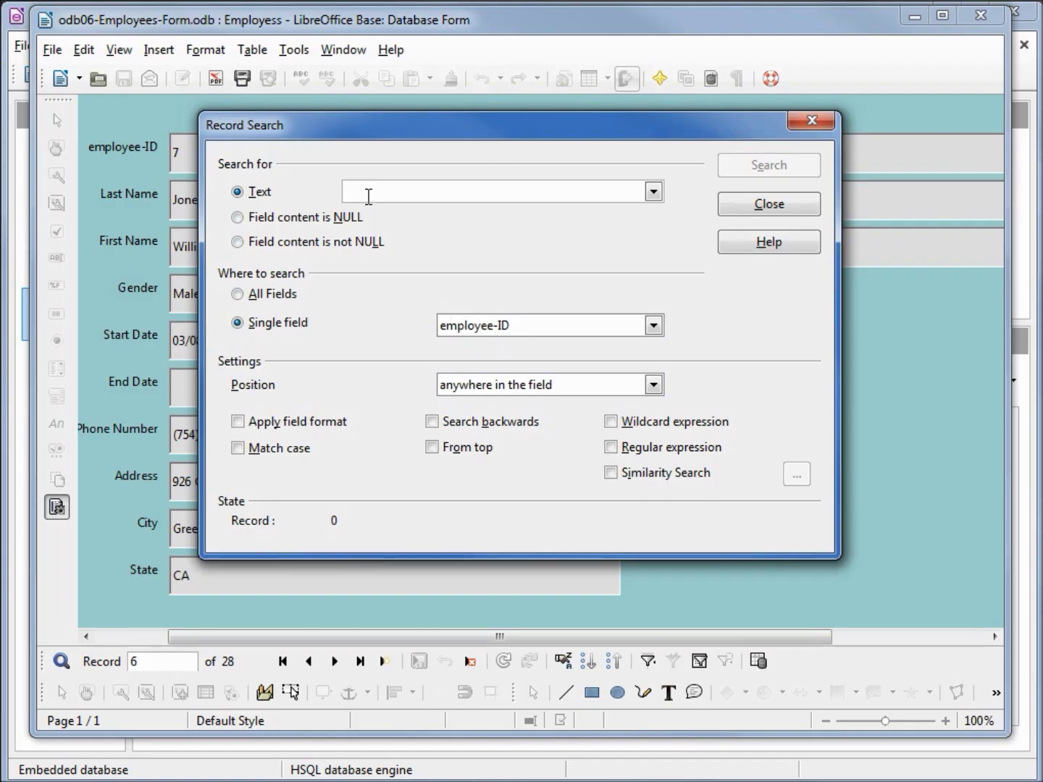
type("10")
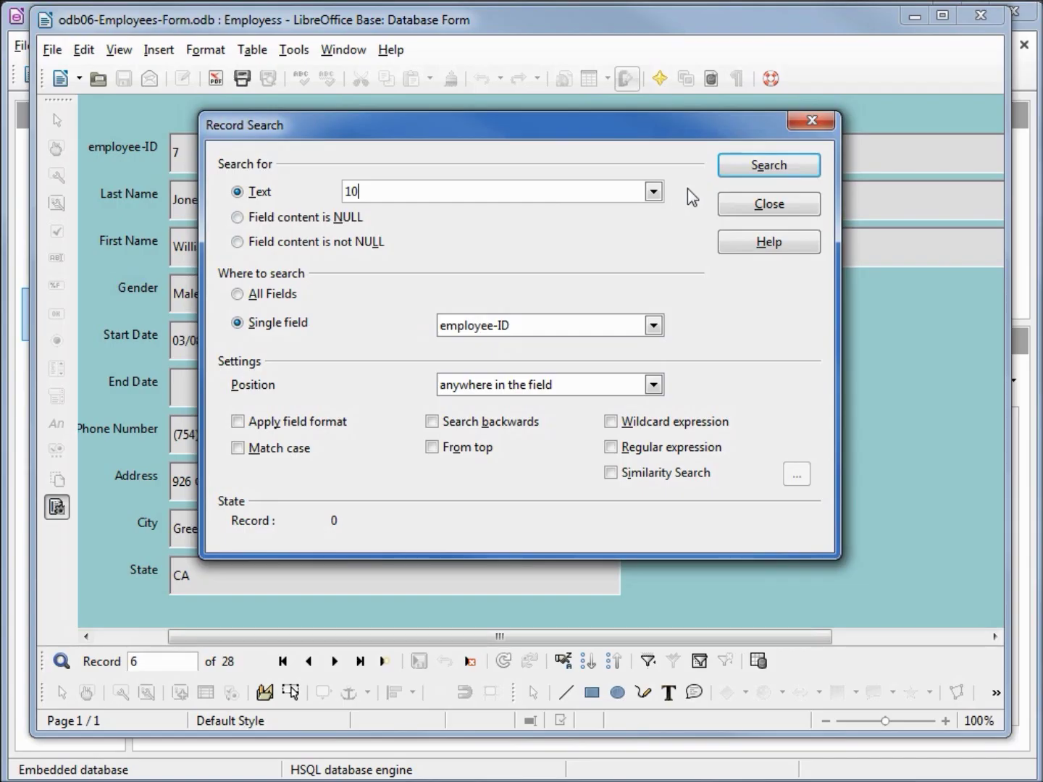
left_click(776, 165)
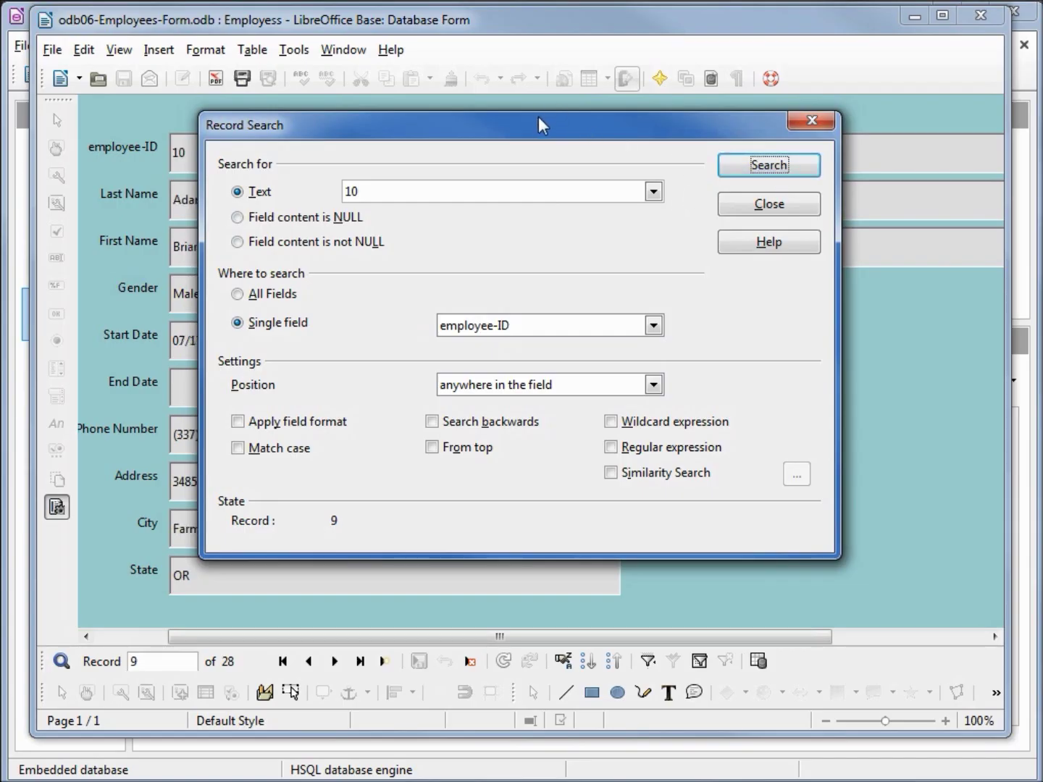
left_click_drag(538, 118, 806, 136)
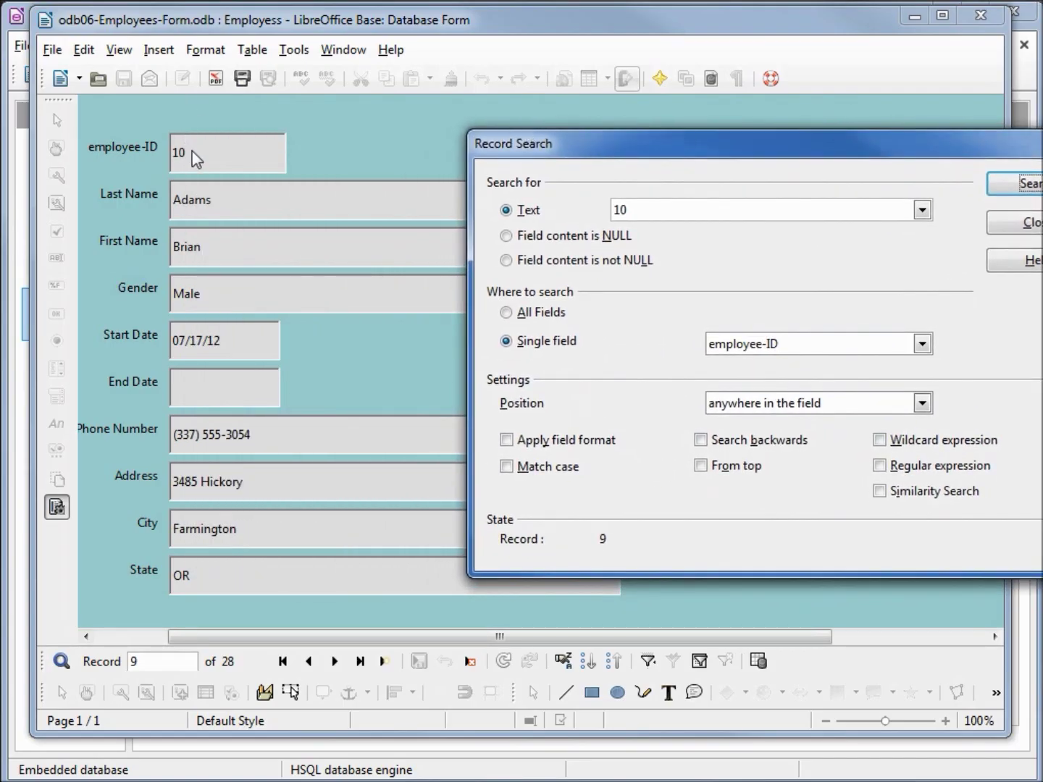
left_click_drag(648, 211, 590, 211)
type("20")
left_click(1033, 183)
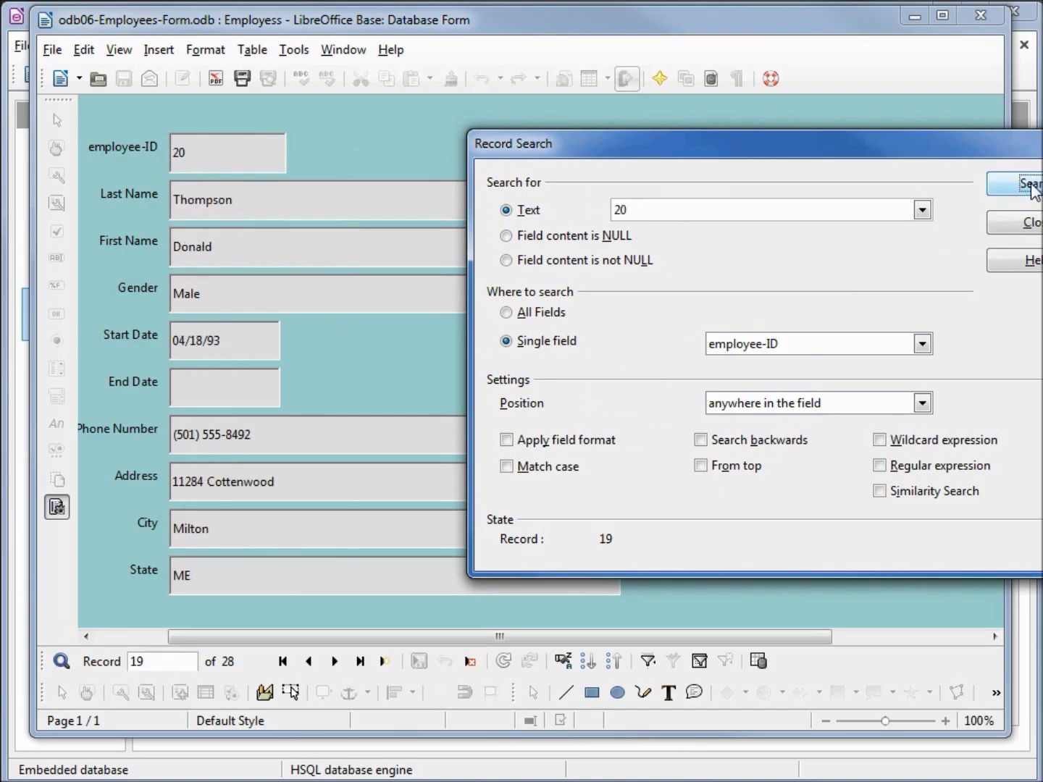
Search only the First Name field for the text D.
left_click(680, 210)
left_click_drag(679, 210, 594, 198)
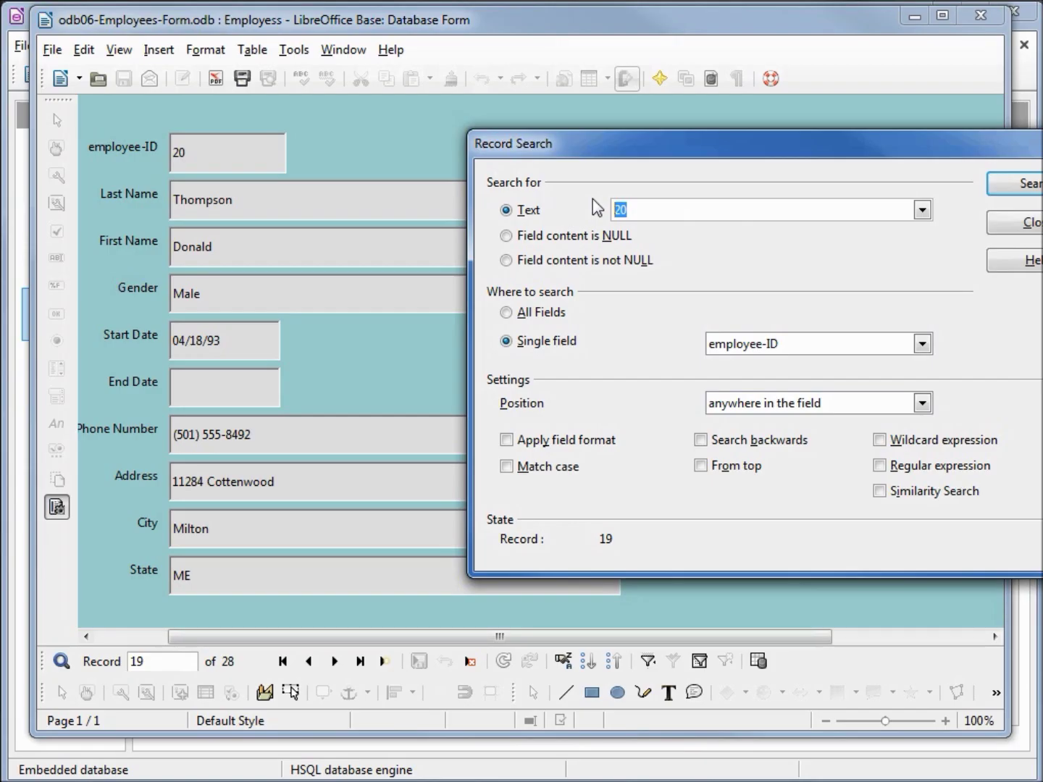
type("D")
left_click(926, 351)
left_click(895, 396)
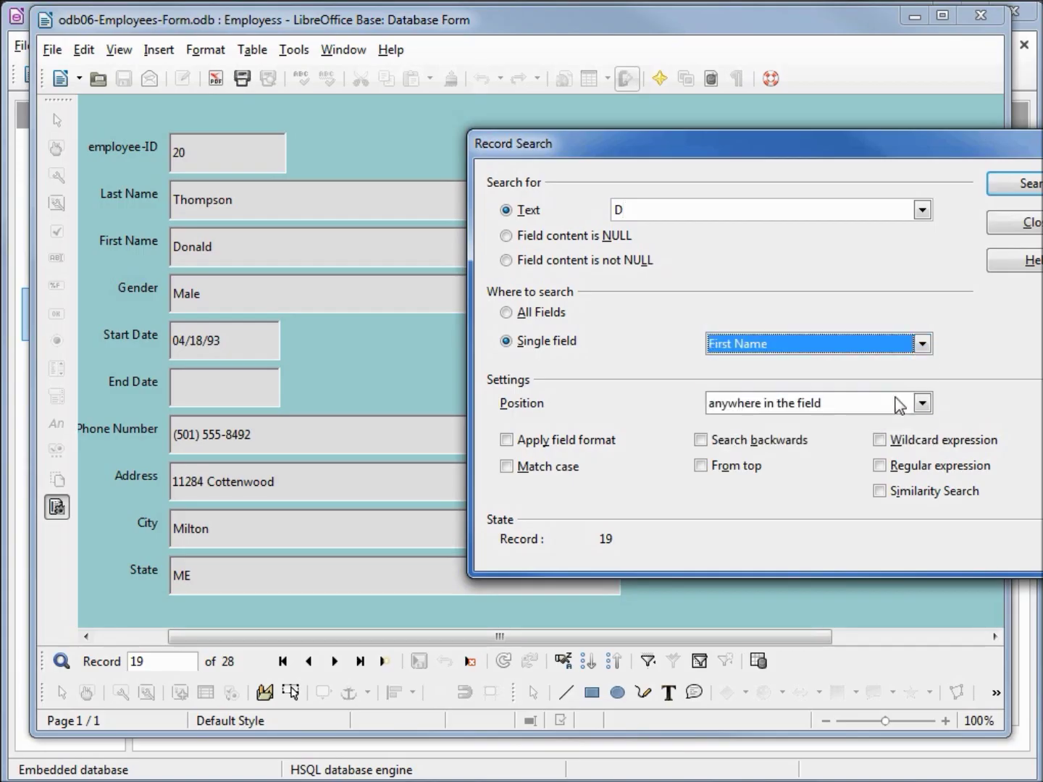
key("Return")
left_click(929, 171)
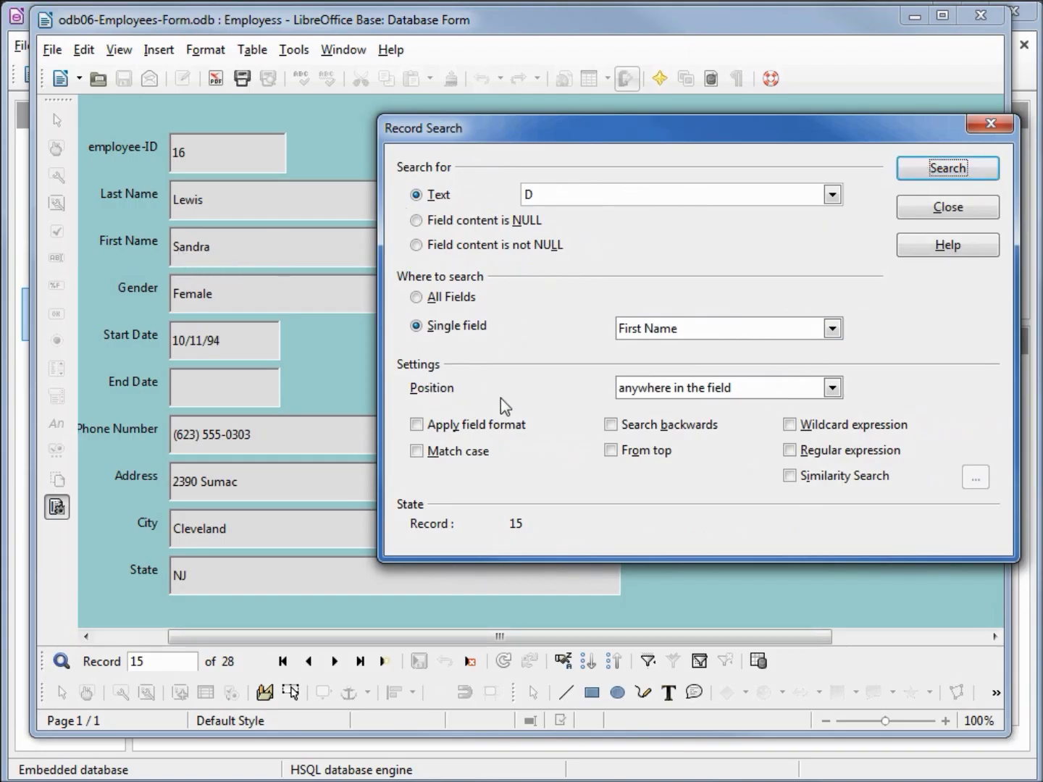
Match D at the beginning of the field and step through Donald, Daniel, David and Donna.
left_click(831, 389)
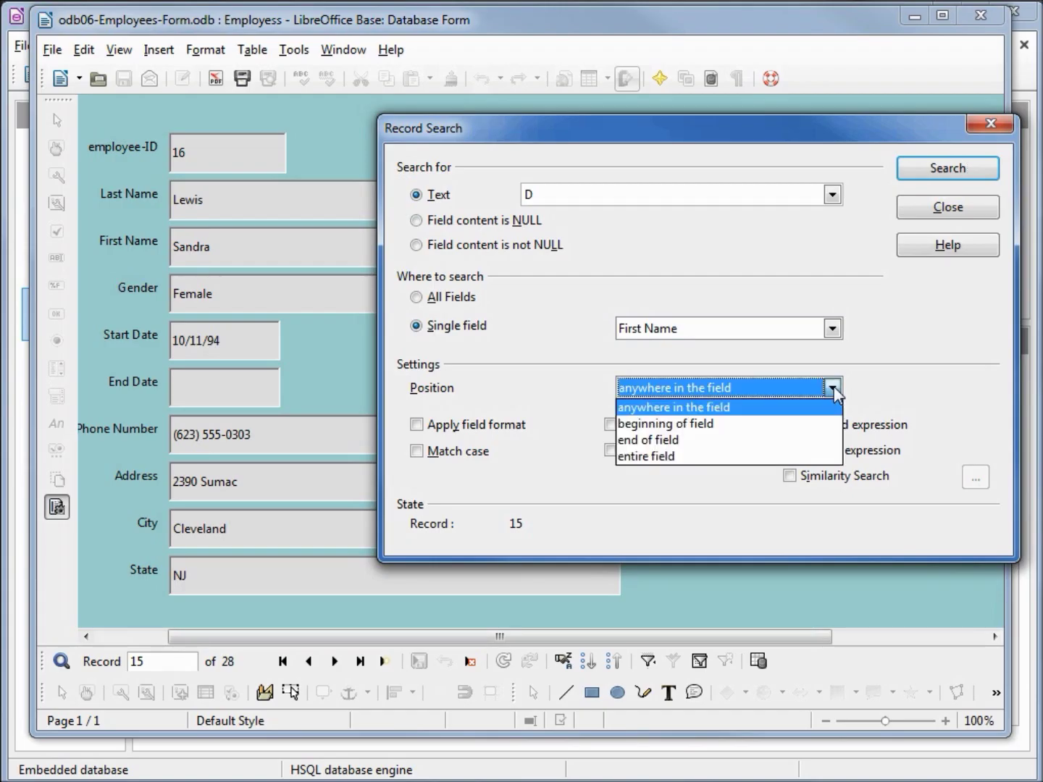
left_click(777, 426)
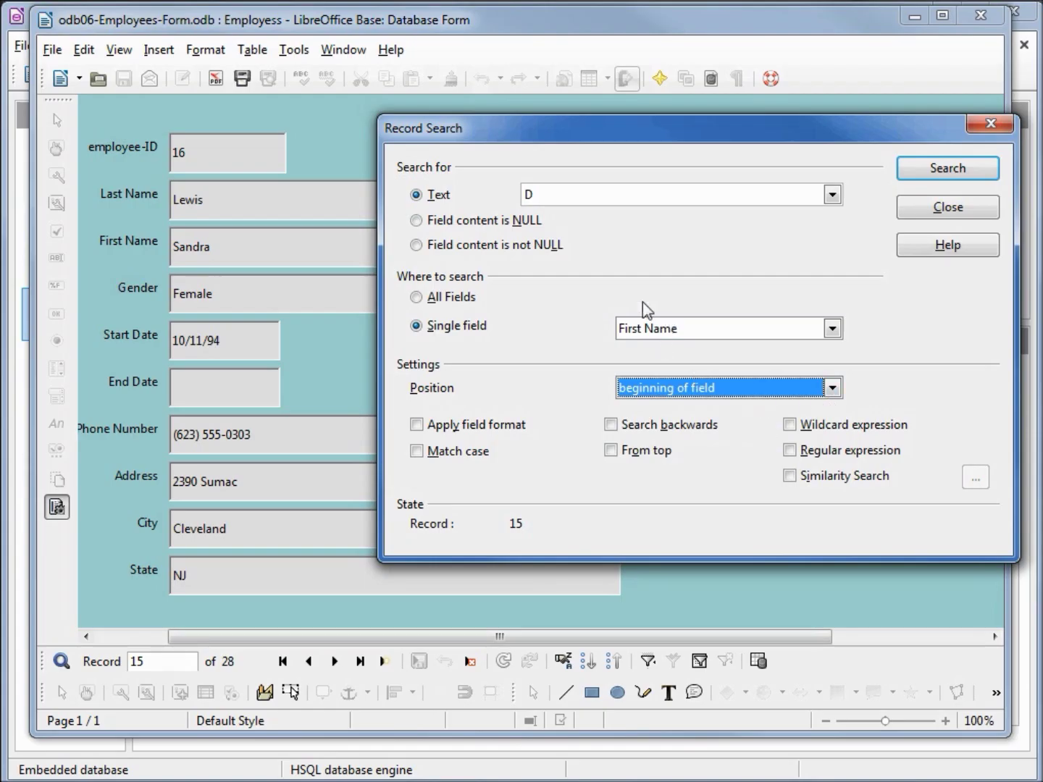
left_click(949, 170)
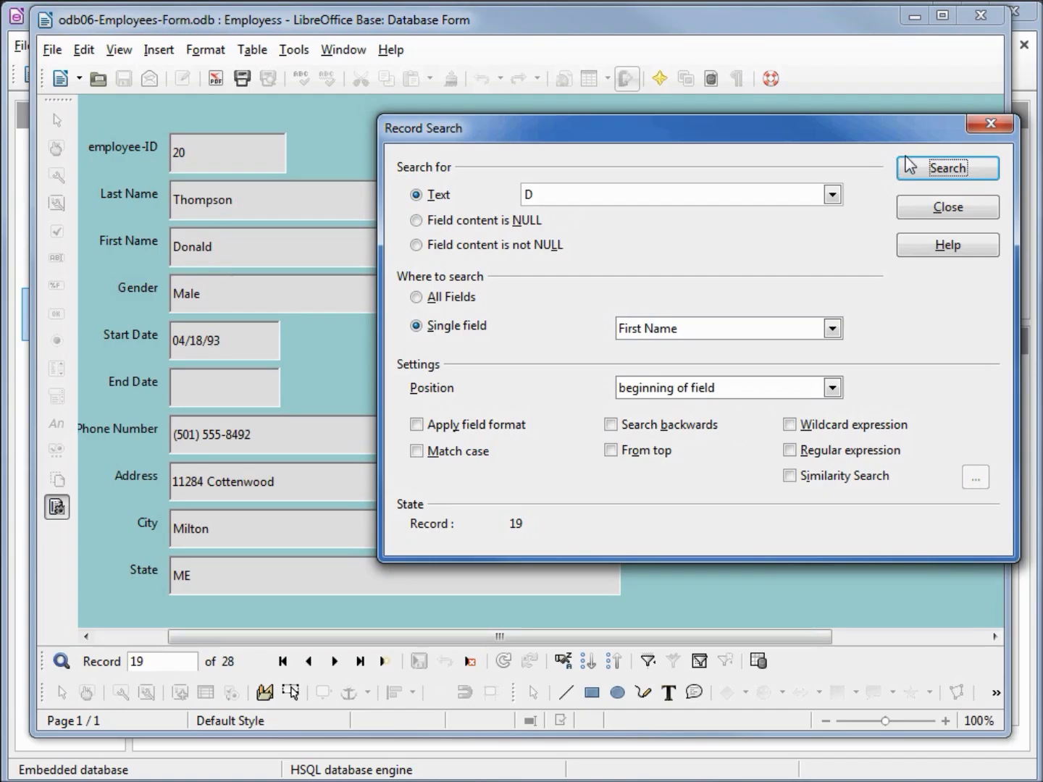
left_click(931, 171)
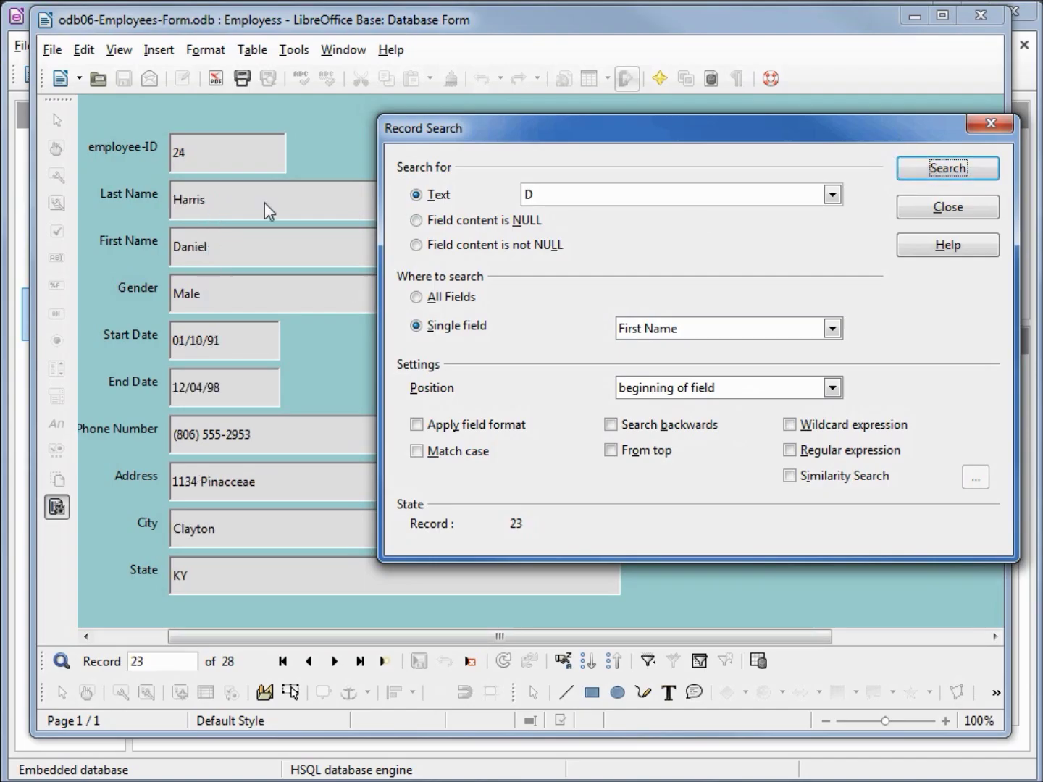
left_click(943, 172)
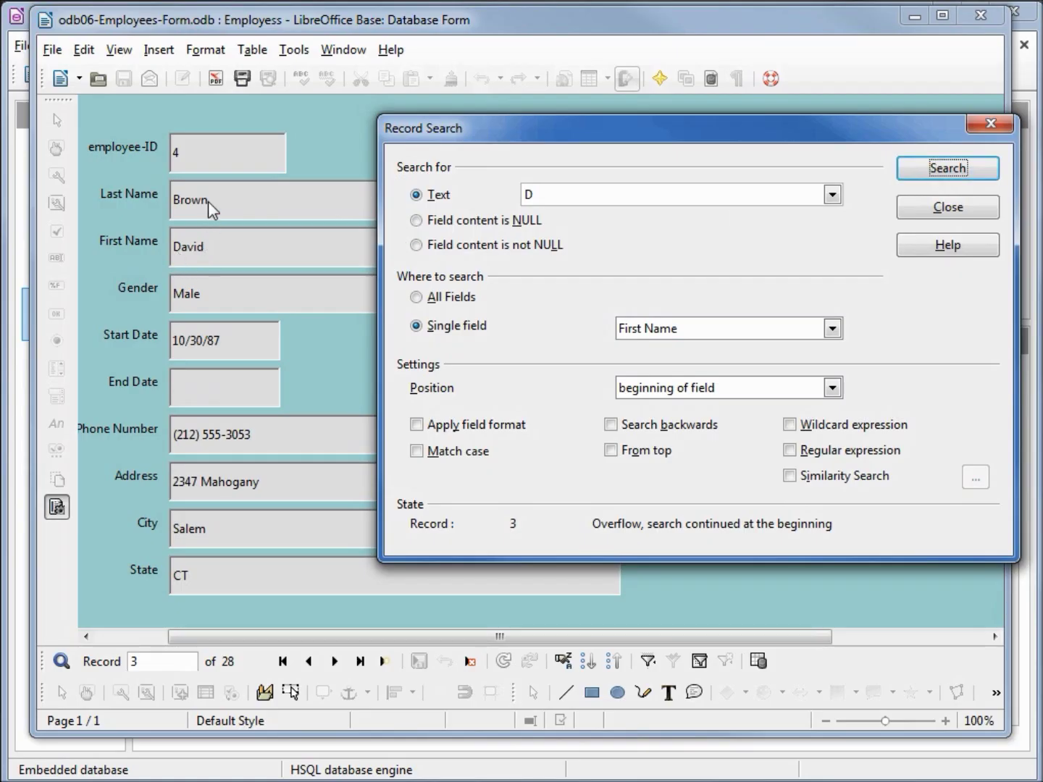
left_click(923, 169)
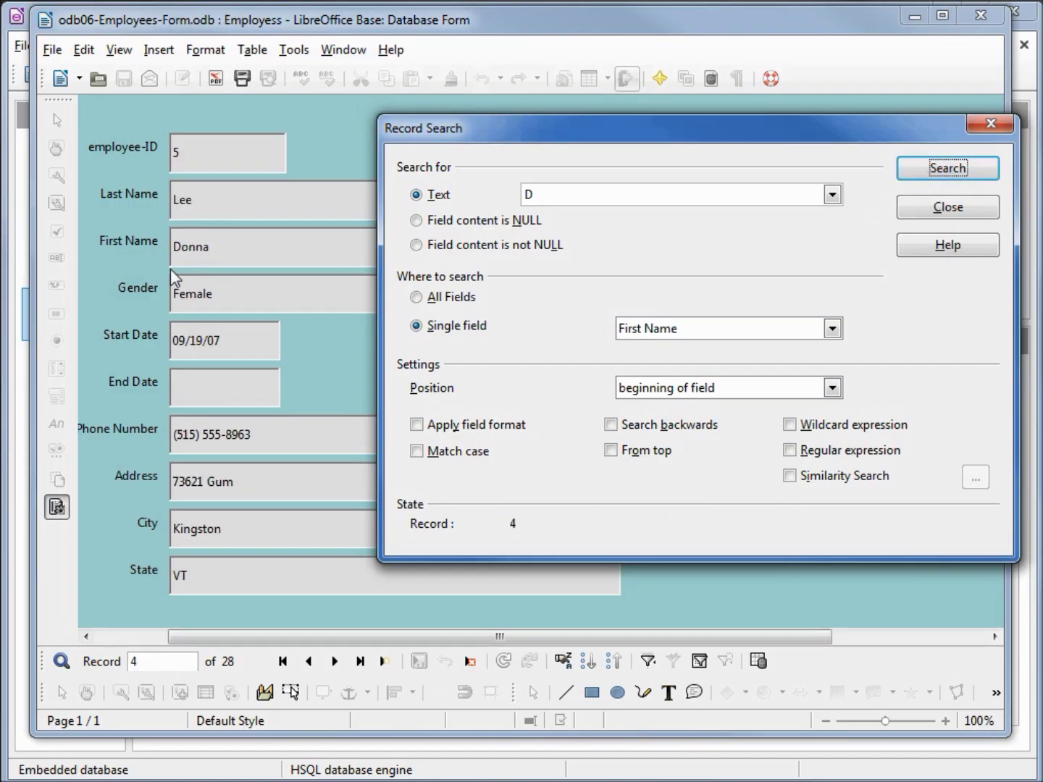
left_click(932, 177)
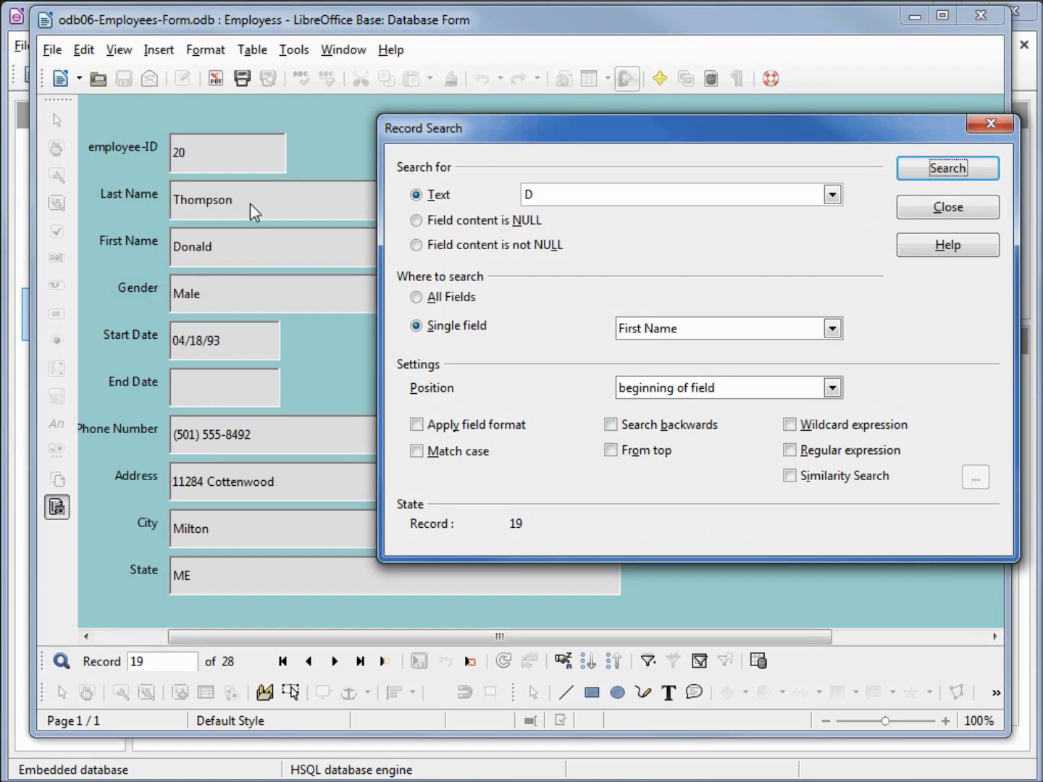